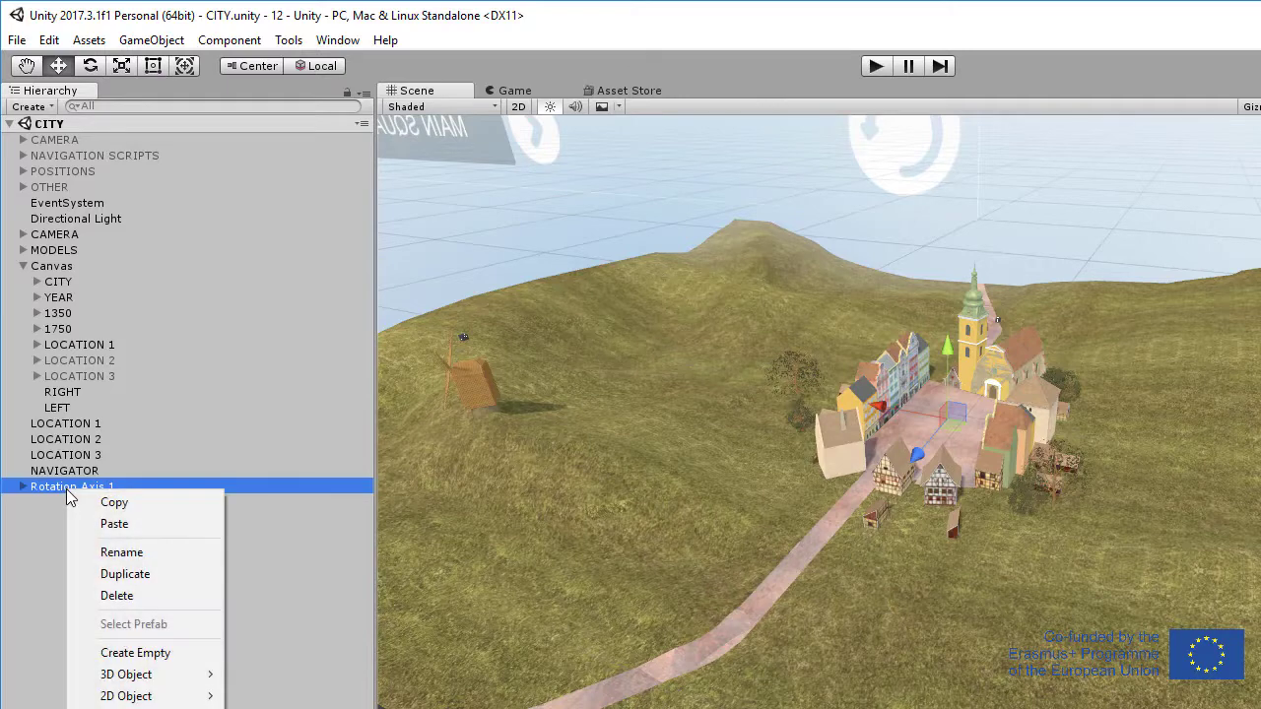
# Duplicate Rotation Axis 1 and rename the copy Rotation Axis 2.
pyautogui.click(134, 573)
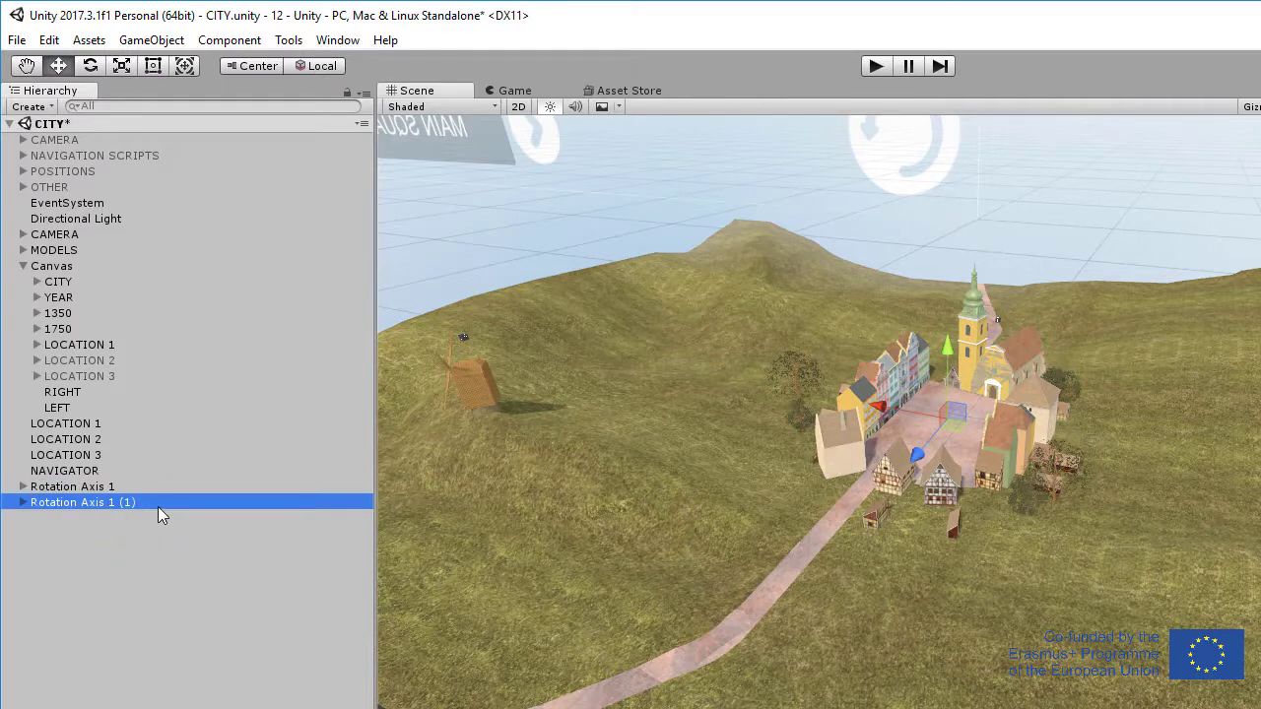
pyautogui.click(130, 502)
pyautogui.moveTo(137, 503); pyautogui.dragTo(116, 505)
pyautogui.press('BackSpace')
pyautogui.press('Return')
# Rename the child object of Rotation Axis 2 as View 2.
pyautogui.click(23, 503)
pyautogui.click(71, 519)
pyautogui.click(88, 518)
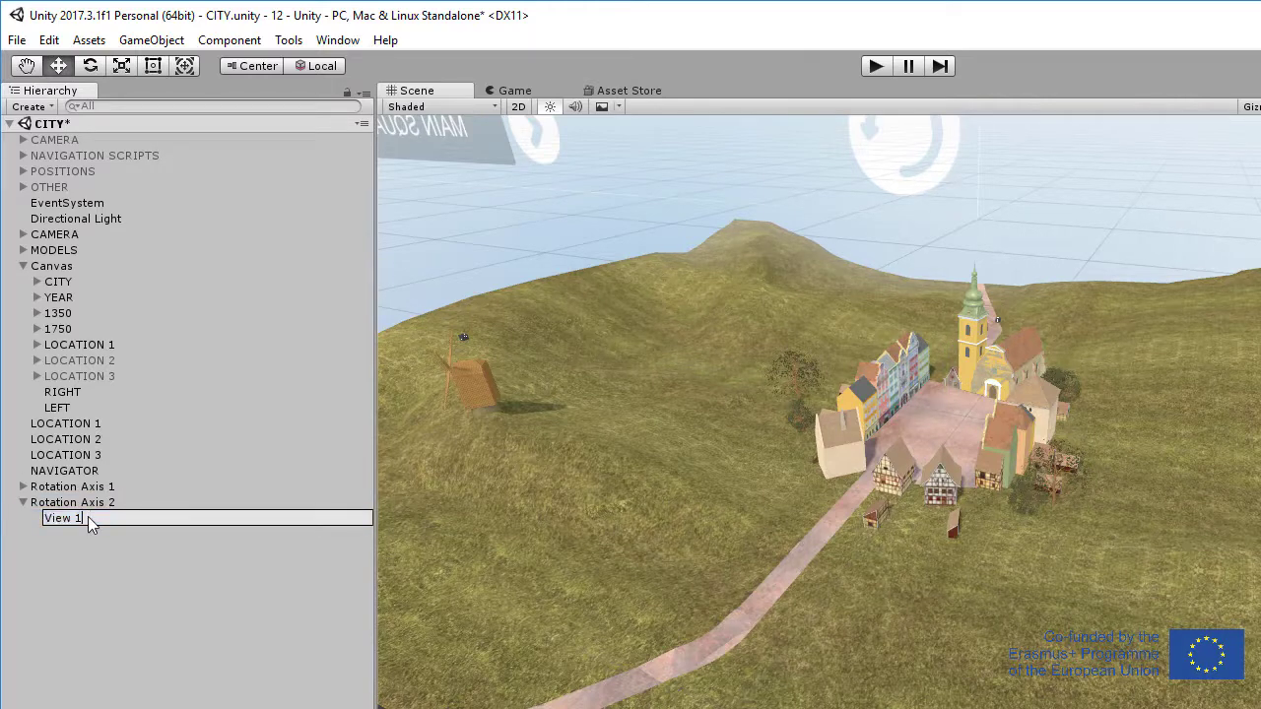
pyautogui.press('BackSpace')
pyautogui.write('2')
pyautogui.press('Return')
pyautogui.click(43, 570)
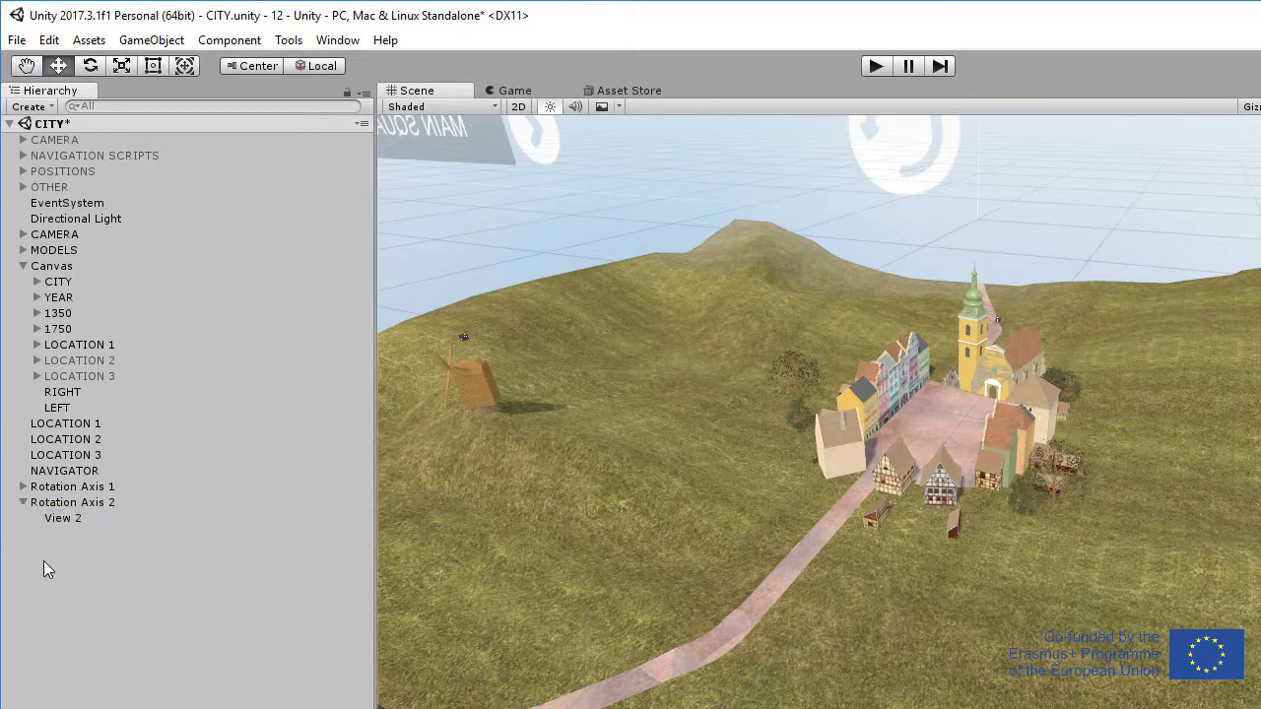
# Duplicate Rotation Axis 2 and rename the copy Rotation Axis 3.
pyautogui.rightClick(47, 502)
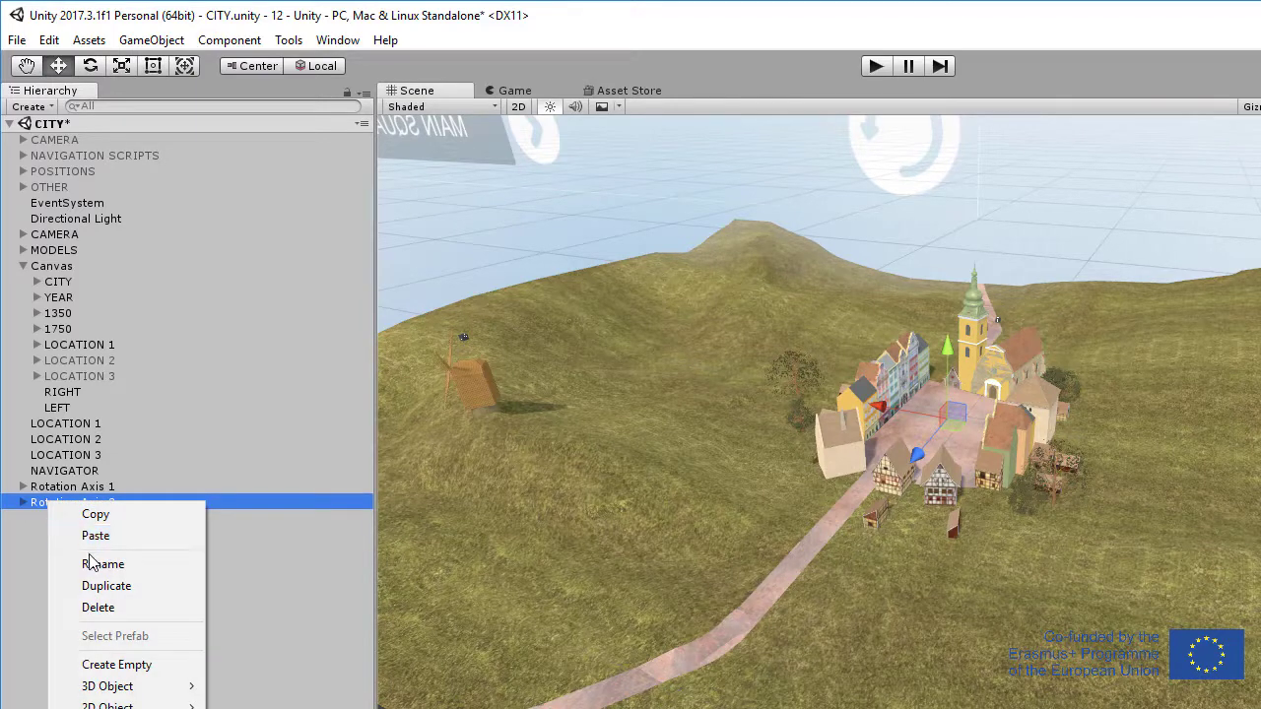
pyautogui.click(94, 586)
pyautogui.click(113, 518)
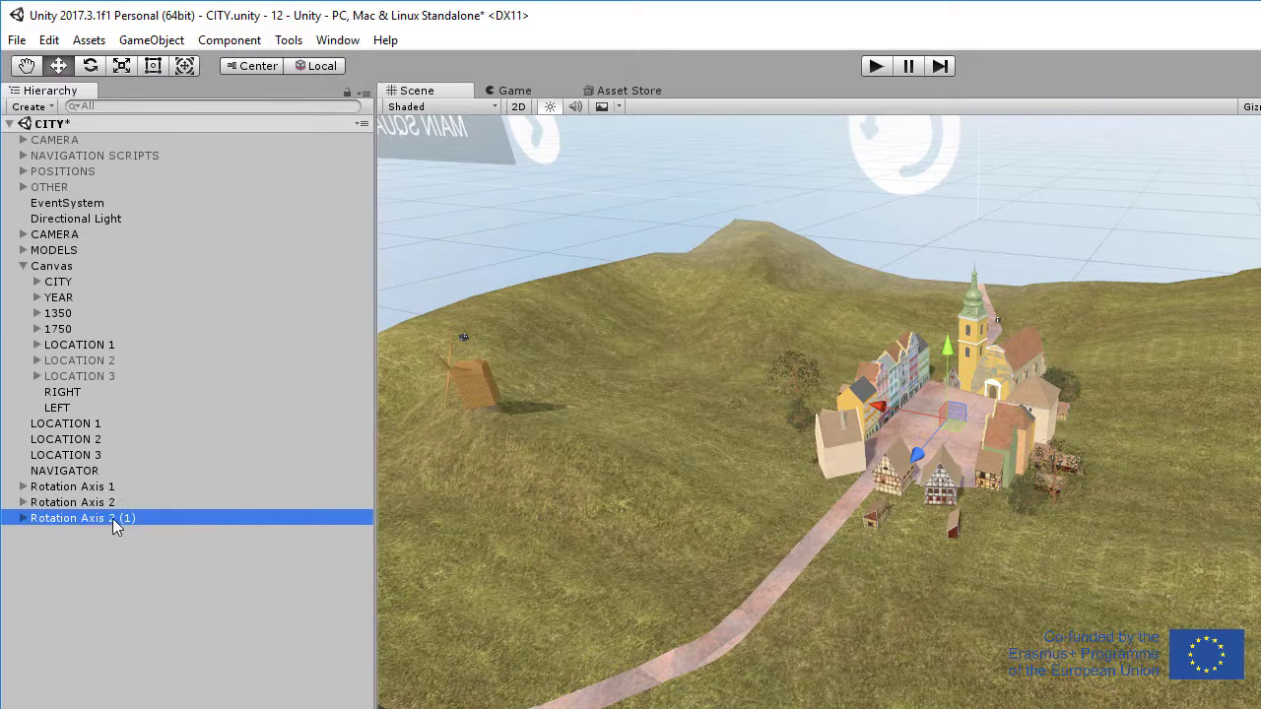
pyautogui.moveTo(151, 518); pyautogui.dragTo(113, 518)
pyautogui.write('3')
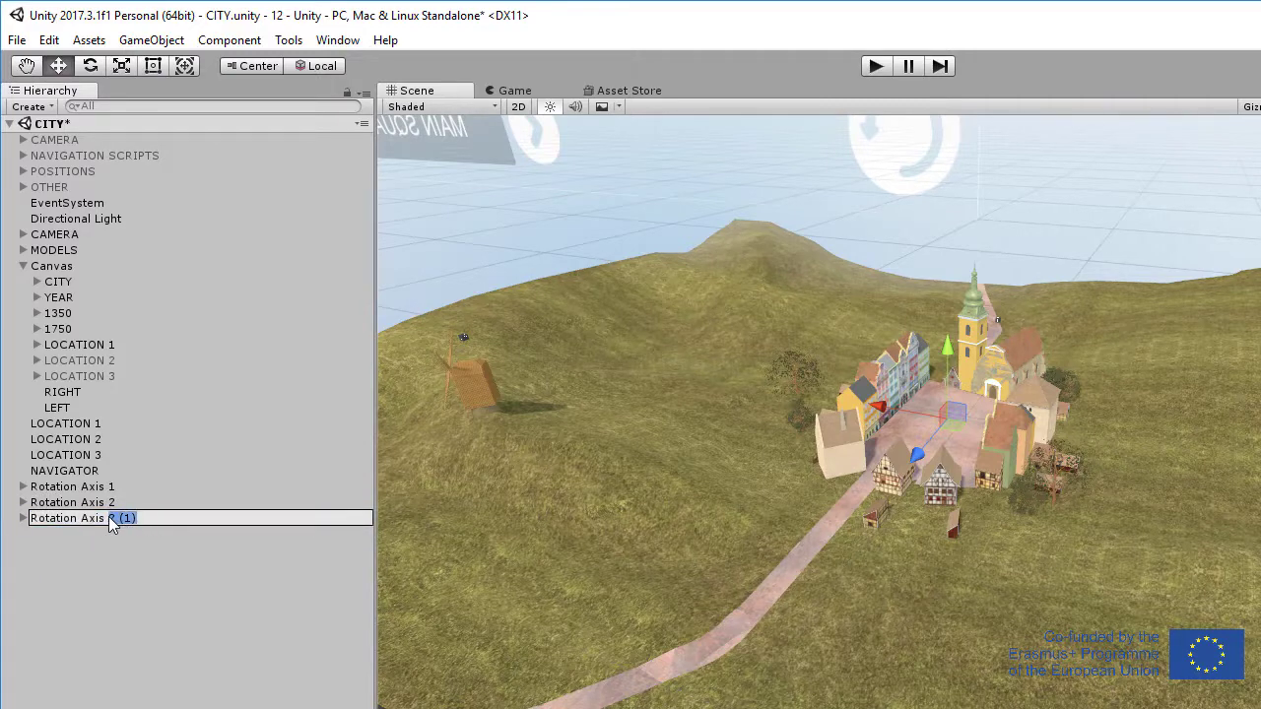
pyautogui.press('Return')
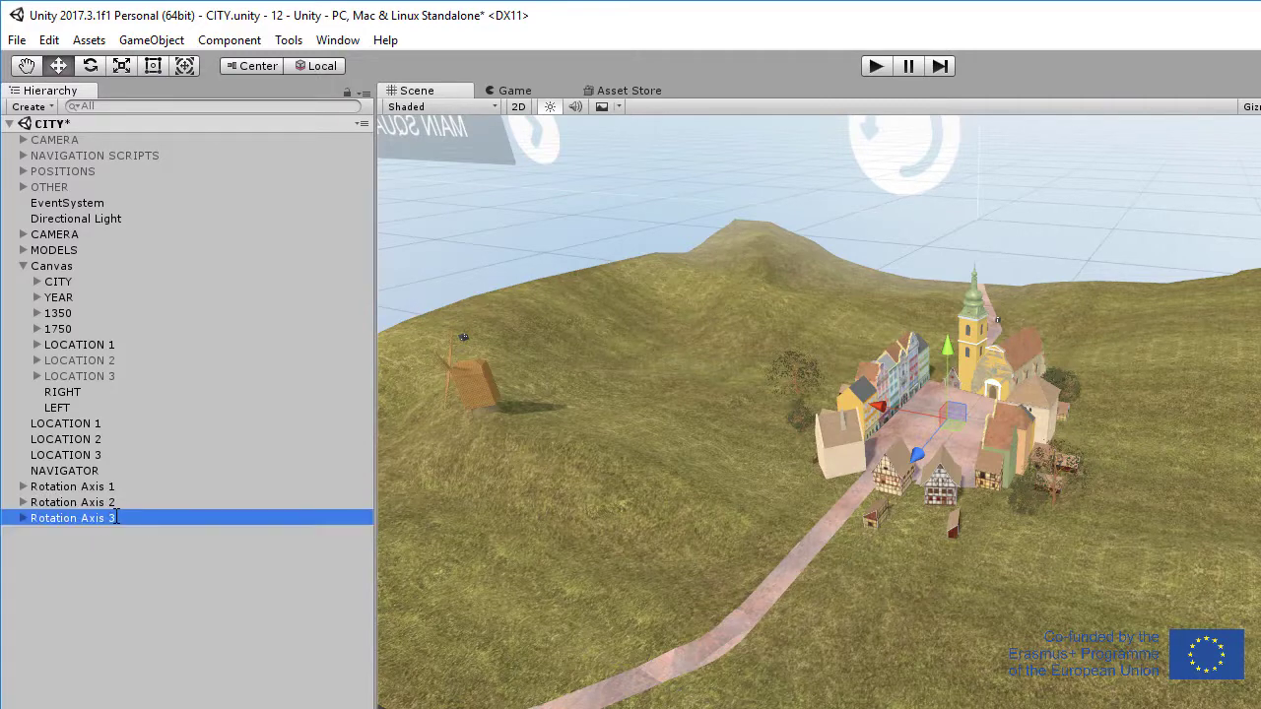
# Rename the child object of Rotation Axis 3 as View 3.
pyautogui.click(22, 518)
pyautogui.click(83, 534)
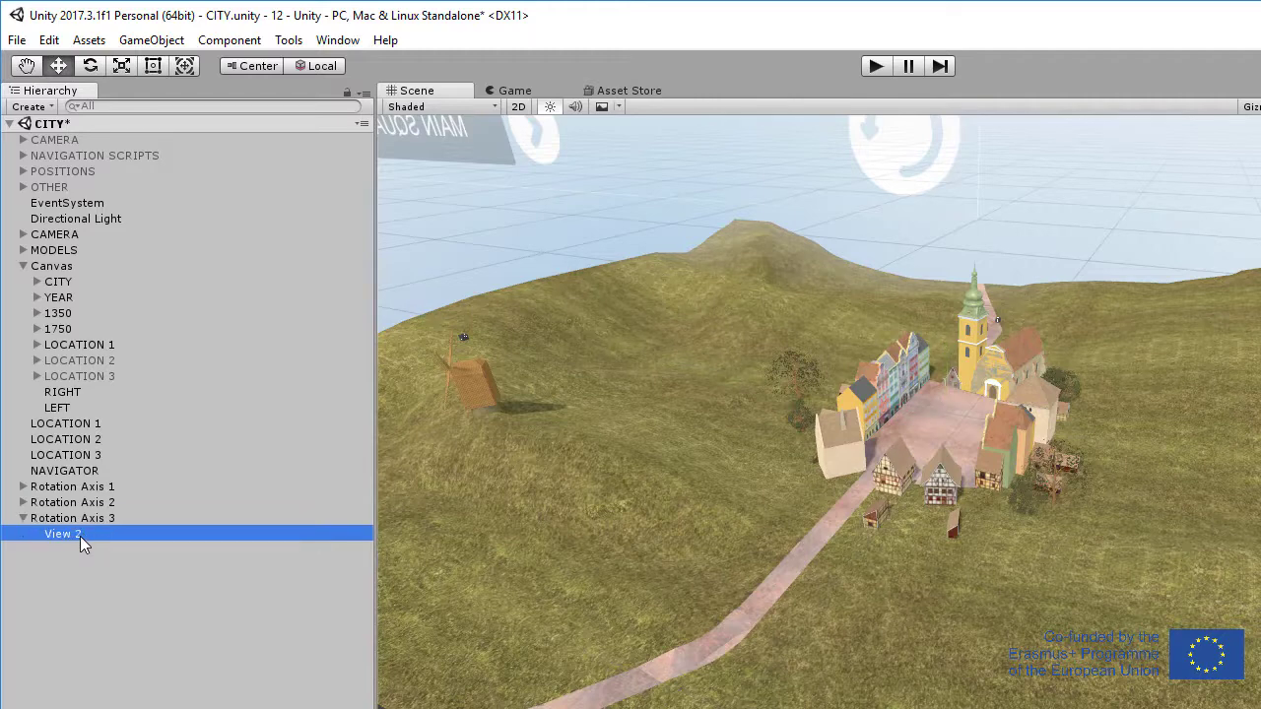
pyautogui.click(83, 533)
pyautogui.press('BackSpace')
pyautogui.write('3')
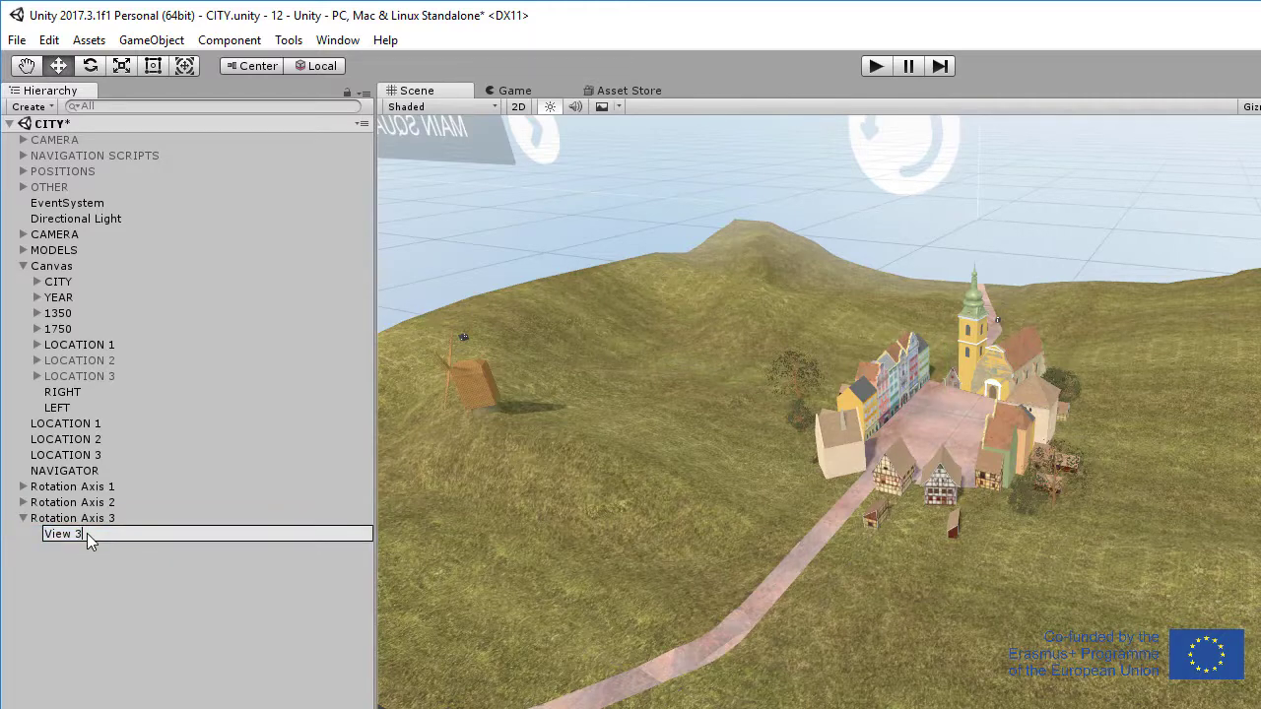
pyautogui.press('Return')
pyautogui.click(56, 561)
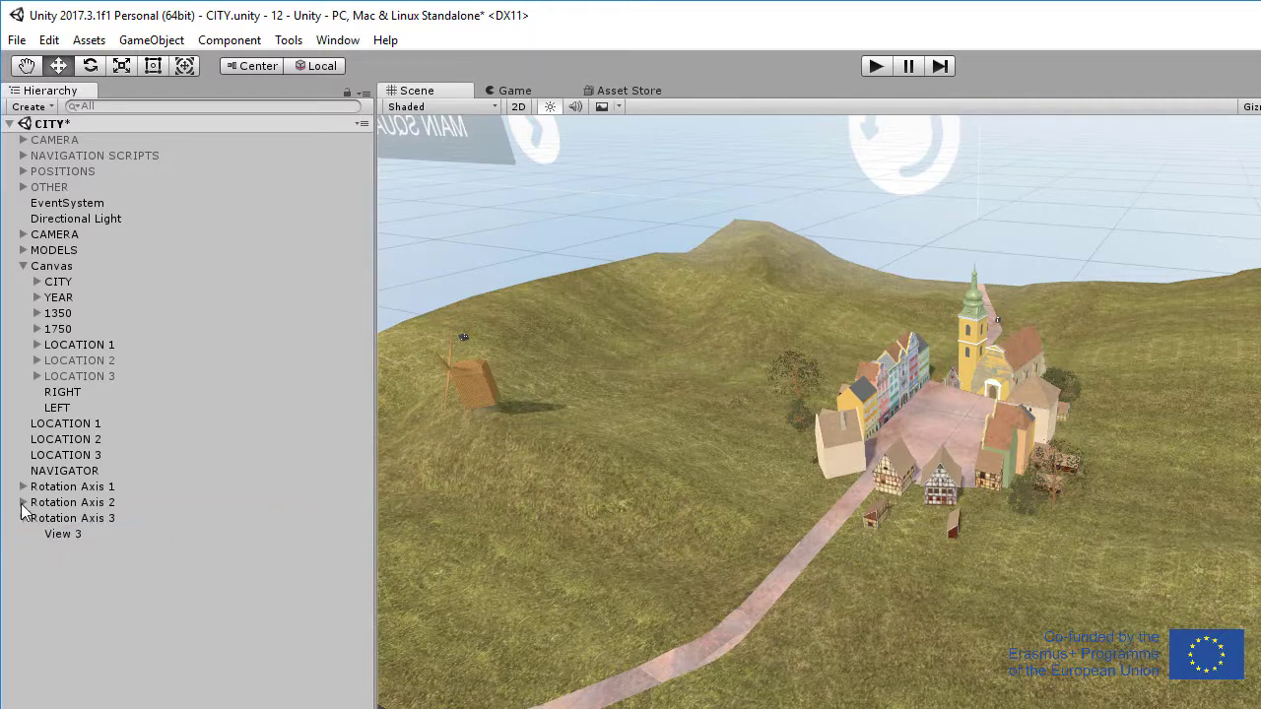
# Expand Rotation Axis 1 and 2, and move Rotation Axis 2 from the town square to the area between the windmill and the small house.
pyautogui.click(22, 502)
pyautogui.click(23, 487)
pyautogui.click(87, 487)
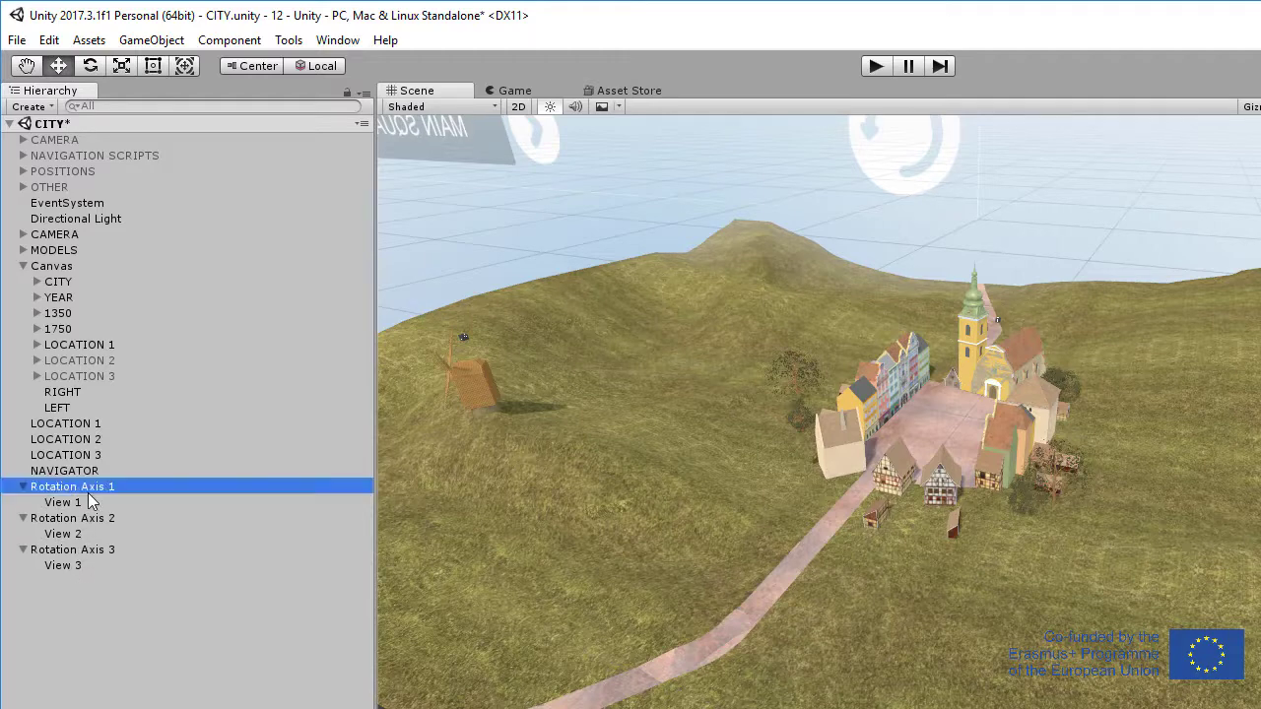
pyautogui.keyDown('alt'); pyautogui.moveTo(793, 570); pyautogui.dragTo(746, 568); pyautogui.keyUp('alt')
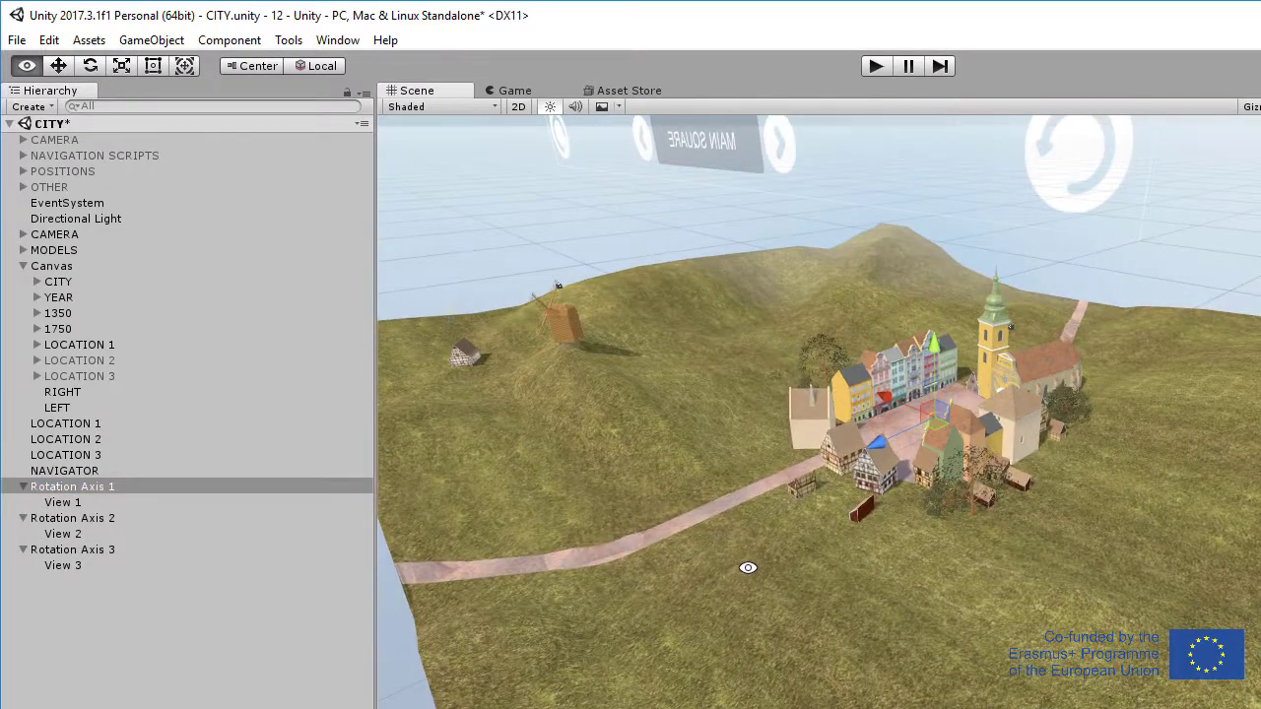
pyautogui.click(93, 520)
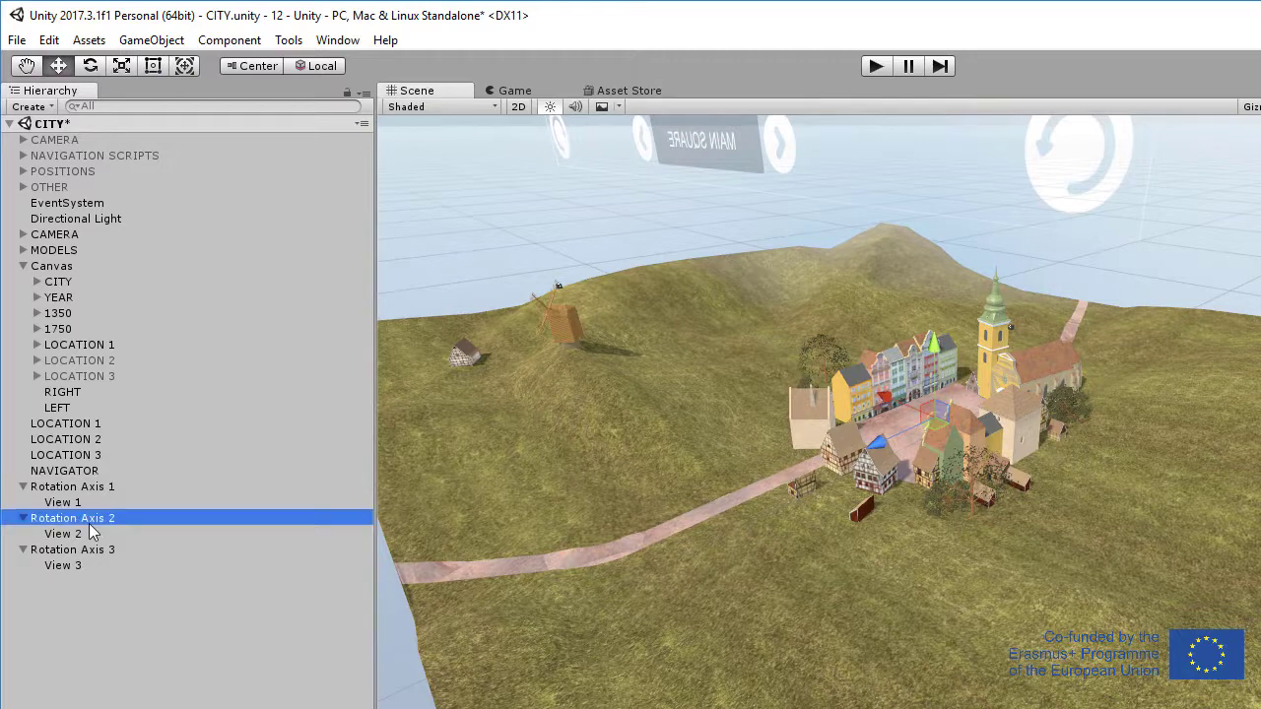
pyautogui.keyDown('alt'); pyautogui.moveTo(421, 546); pyautogui.dragTo(774, 522); pyautogui.keyUp('alt')
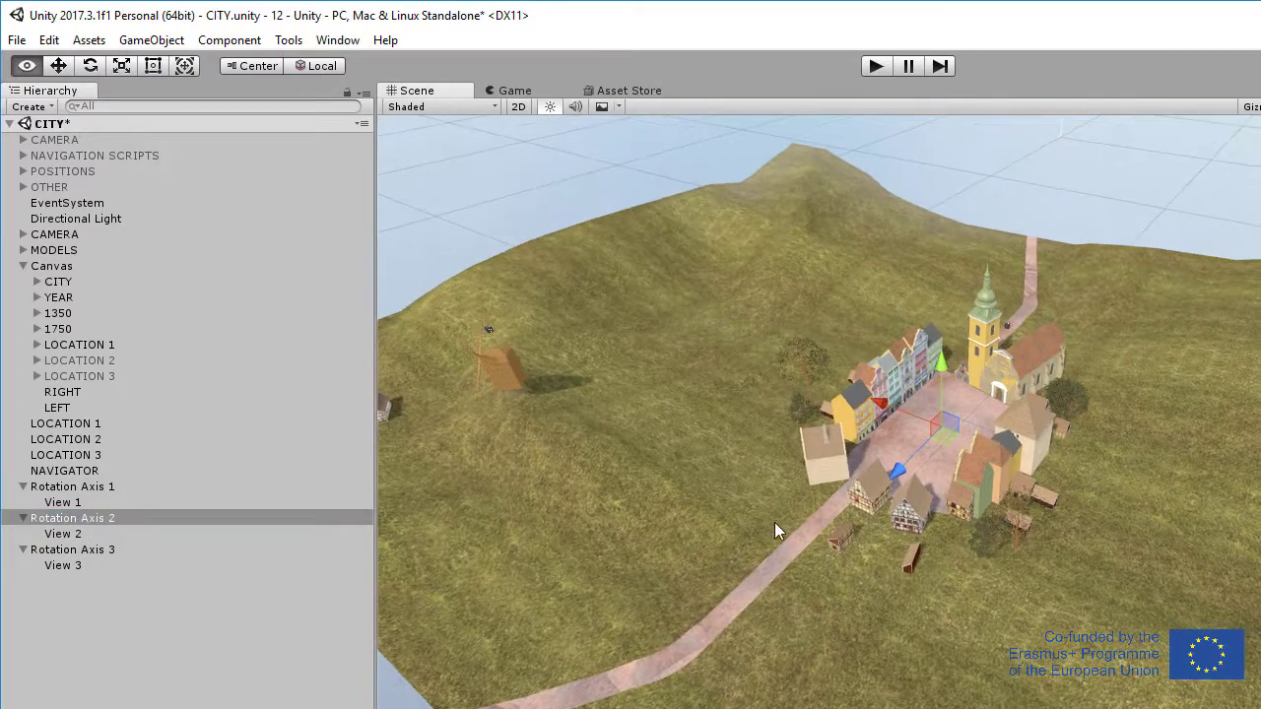
pyautogui.keyDown('alt'); pyautogui.moveTo(657, 581); pyautogui.dragTo(995, 494); pyautogui.keyUp('alt')
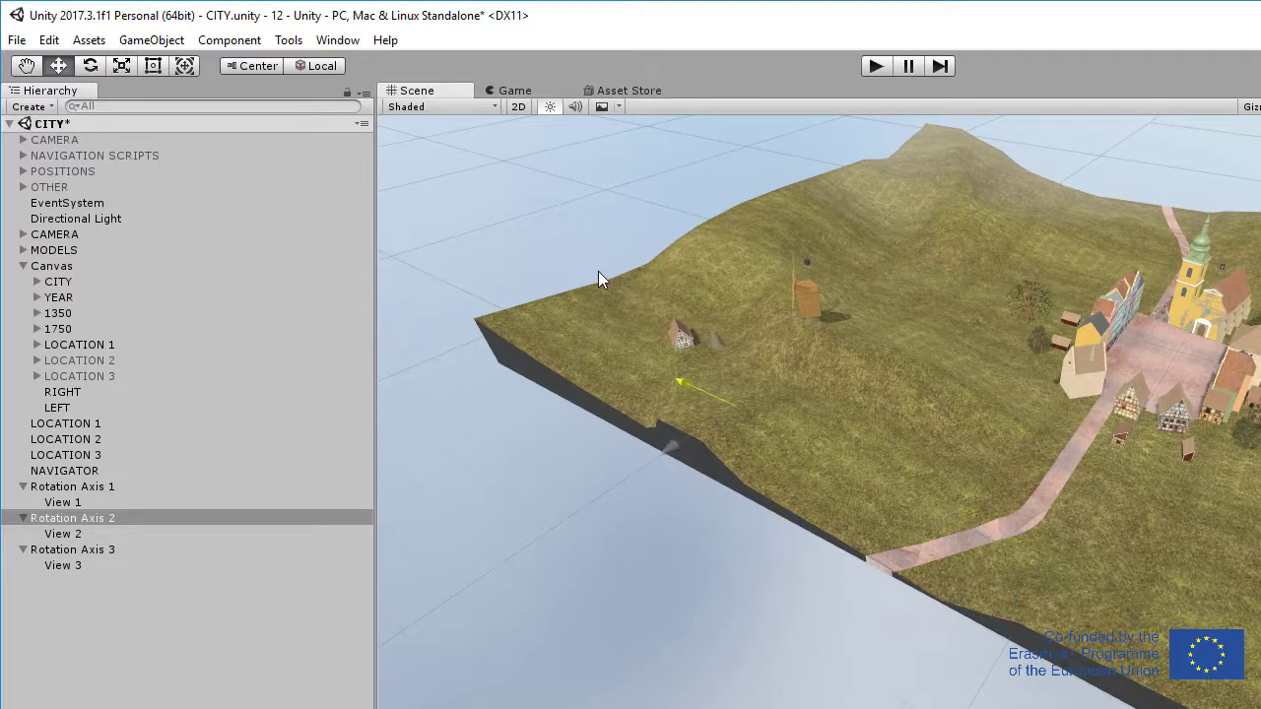
pyautogui.keyDown('alt'); pyautogui.moveTo(689, 389); pyautogui.dragTo(800, 479); pyautogui.keyUp('alt')
pyautogui.moveTo(716, 497); pyautogui.dragTo(828, 484)
pyautogui.moveTo(754, 386); pyautogui.dragTo(685, 365)
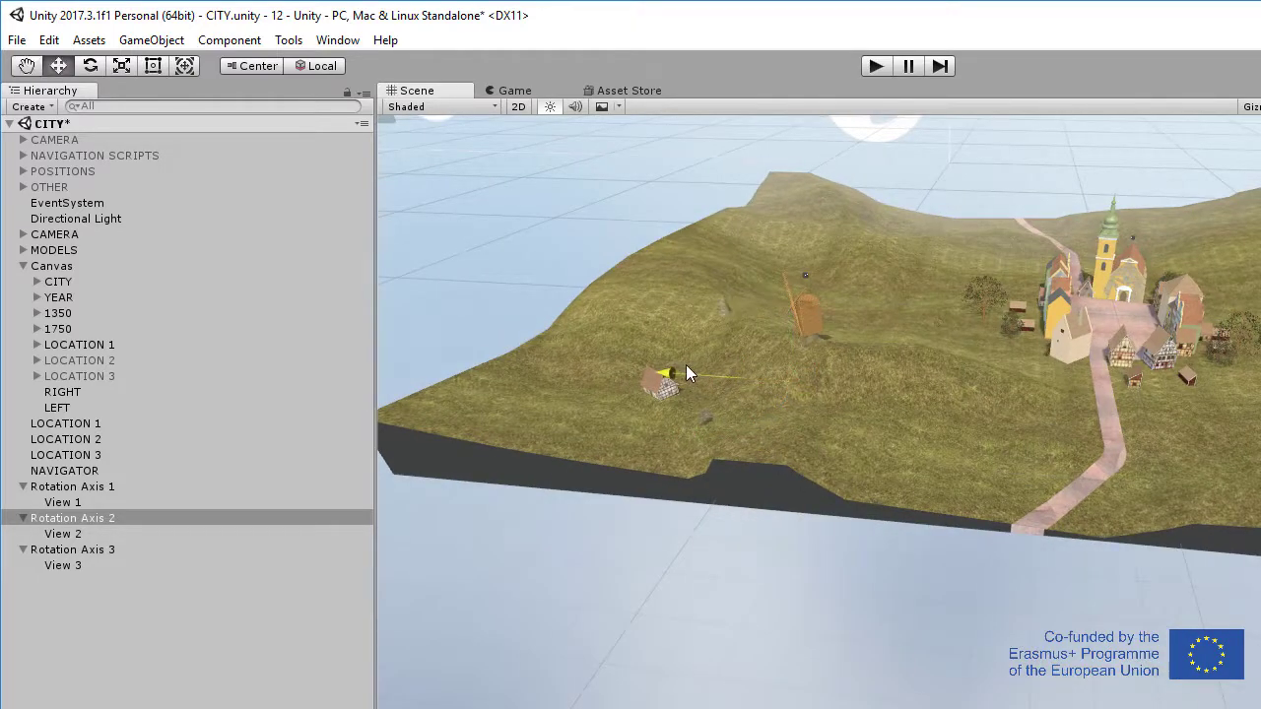
pyautogui.keyDown('alt'); pyautogui.moveTo(744, 398); pyautogui.dragTo(705, 472); pyautogui.keyUp('alt')
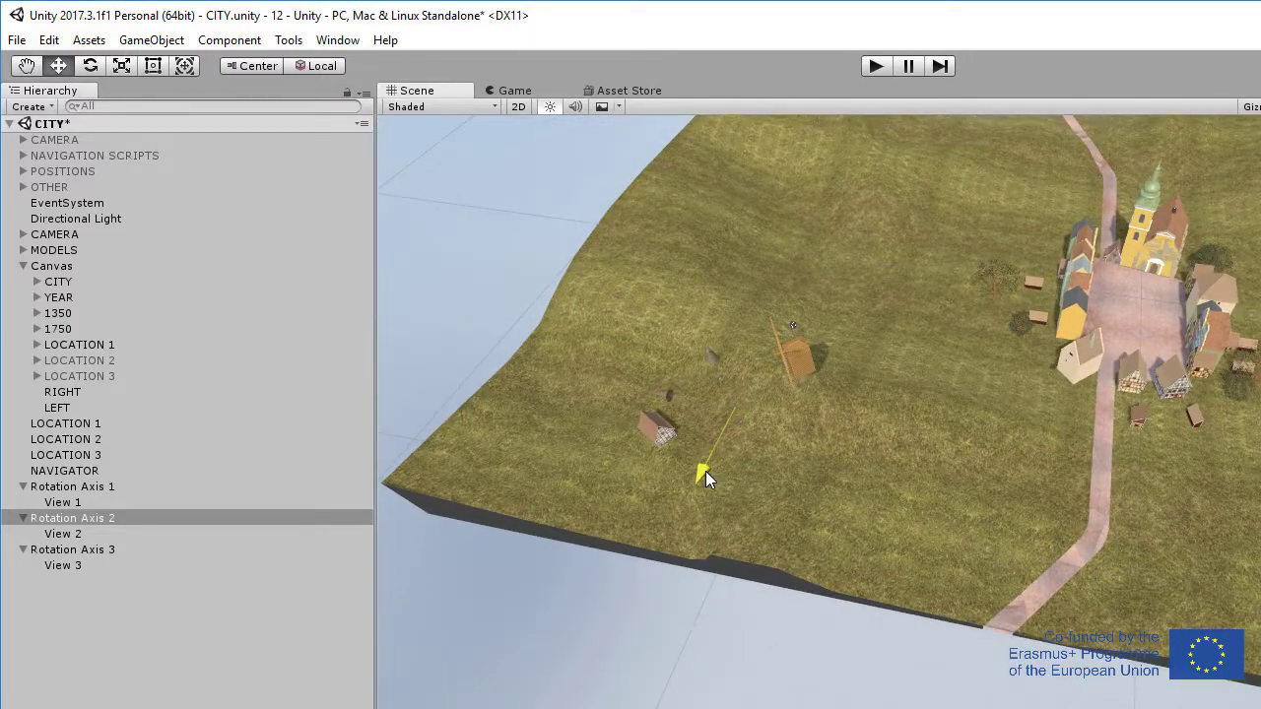
# Move View 2 closer to the windmill, to about X -68.7, Y 24.1, Z 0.
pyautogui.click(77, 537)
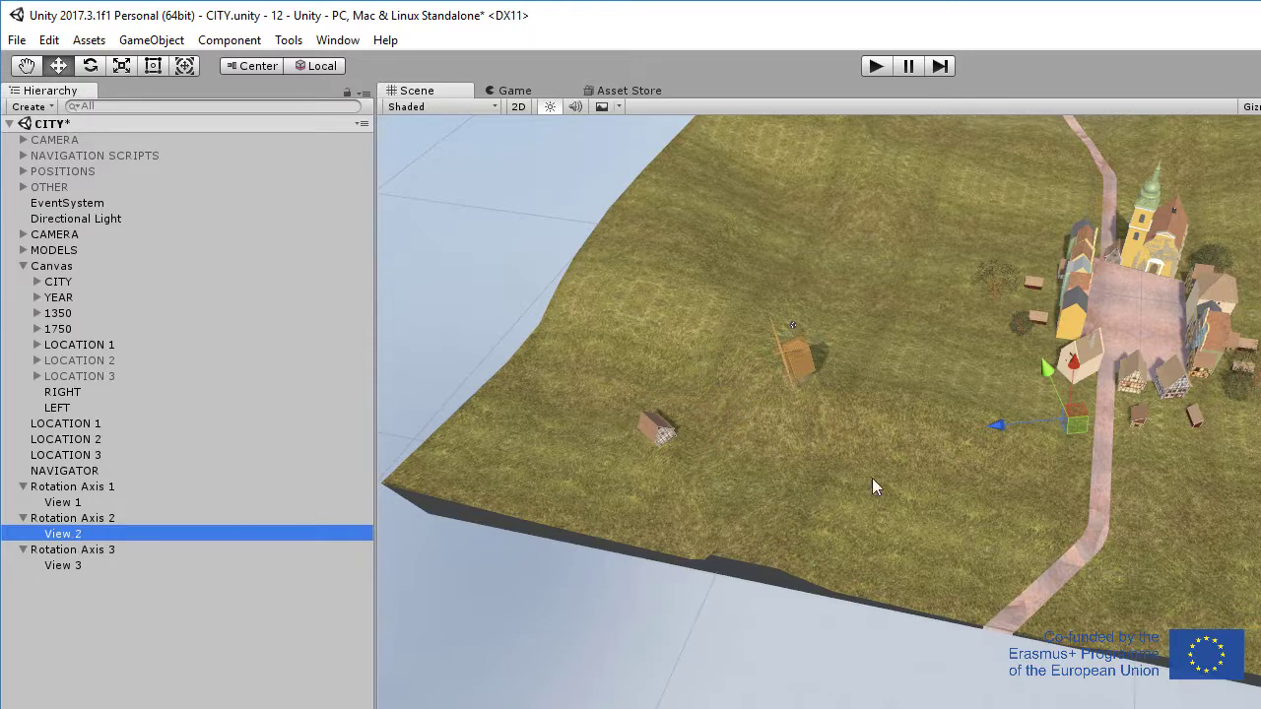
pyautogui.moveTo(1009, 436); pyautogui.dragTo(954, 297)
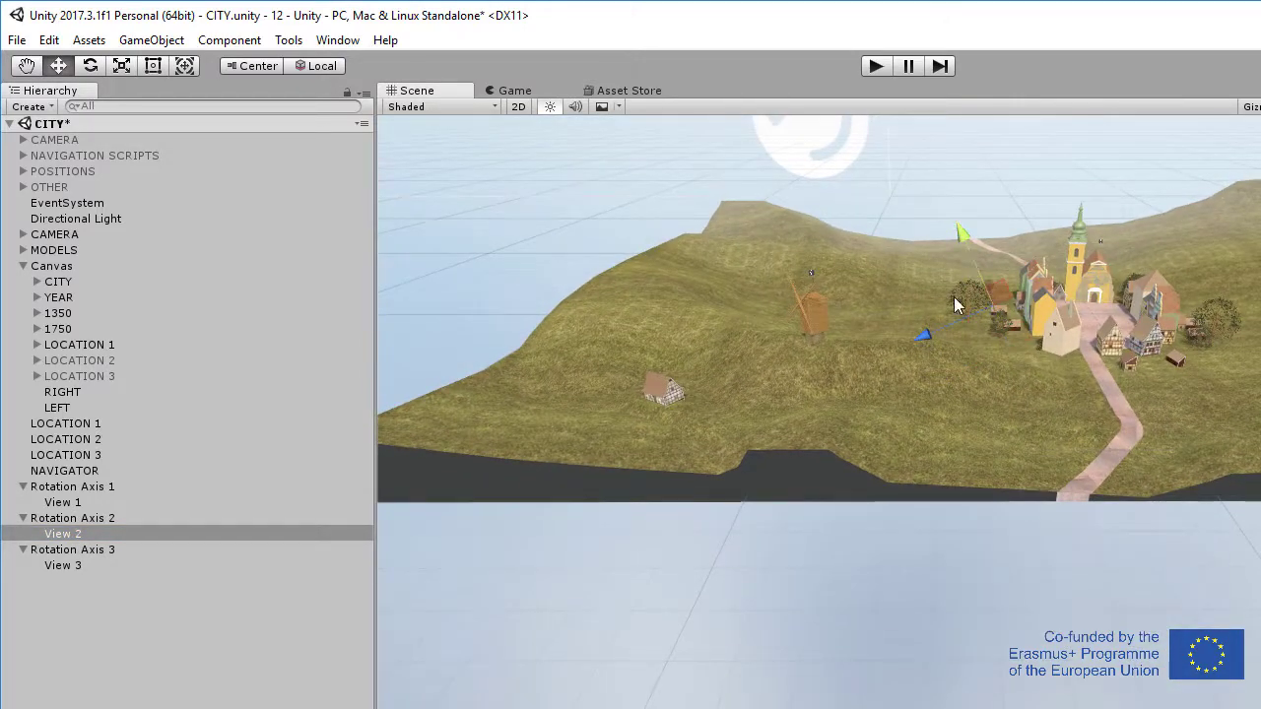
# Reposition View 3, the child of Rotation Axis 3, farther away from the town square.
pyautogui.click(98, 554)
pyautogui.keyDown('alt'); pyautogui.moveTo(973, 476); pyautogui.dragTo(999, 535); pyautogui.keyUp('alt')
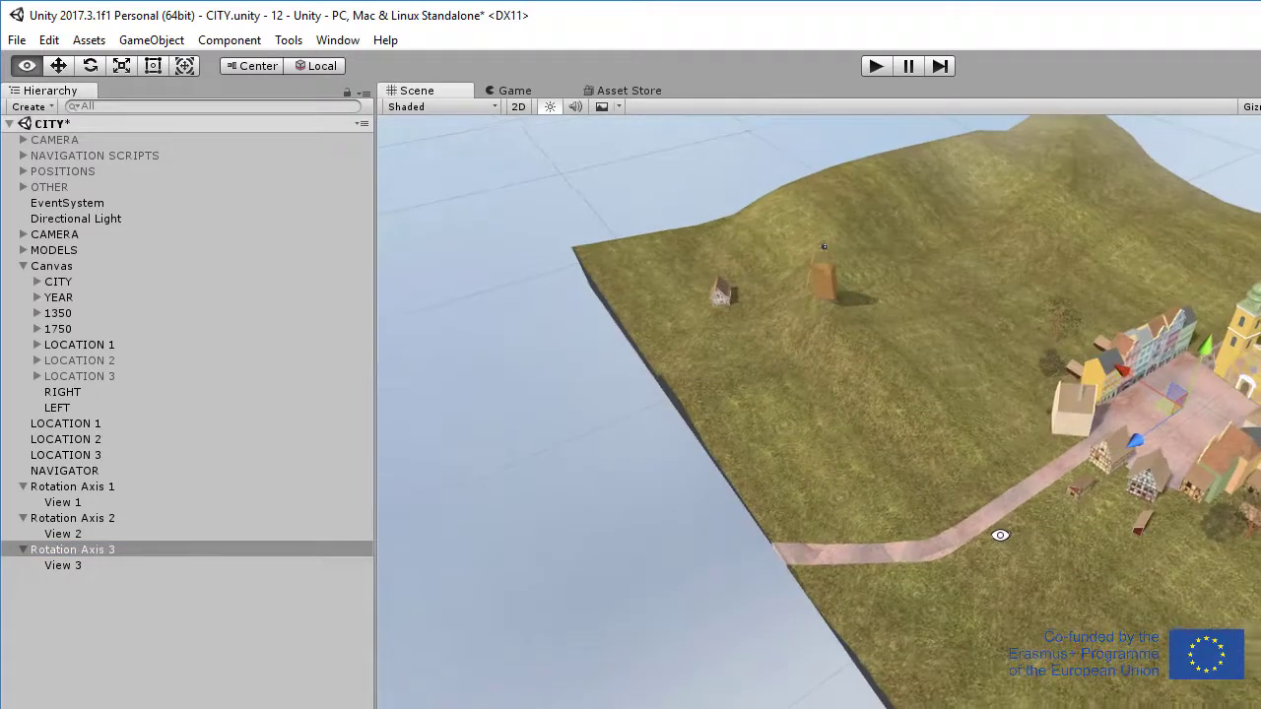
pyautogui.keyDown('alt'); pyautogui.moveTo(1000, 534); pyautogui.dragTo(838, 549, button='right'); pyautogui.keyUp('alt')
pyautogui.keyDown('alt'); pyautogui.moveTo(838, 549); pyautogui.dragTo(1016, 529); pyautogui.keyUp('alt')
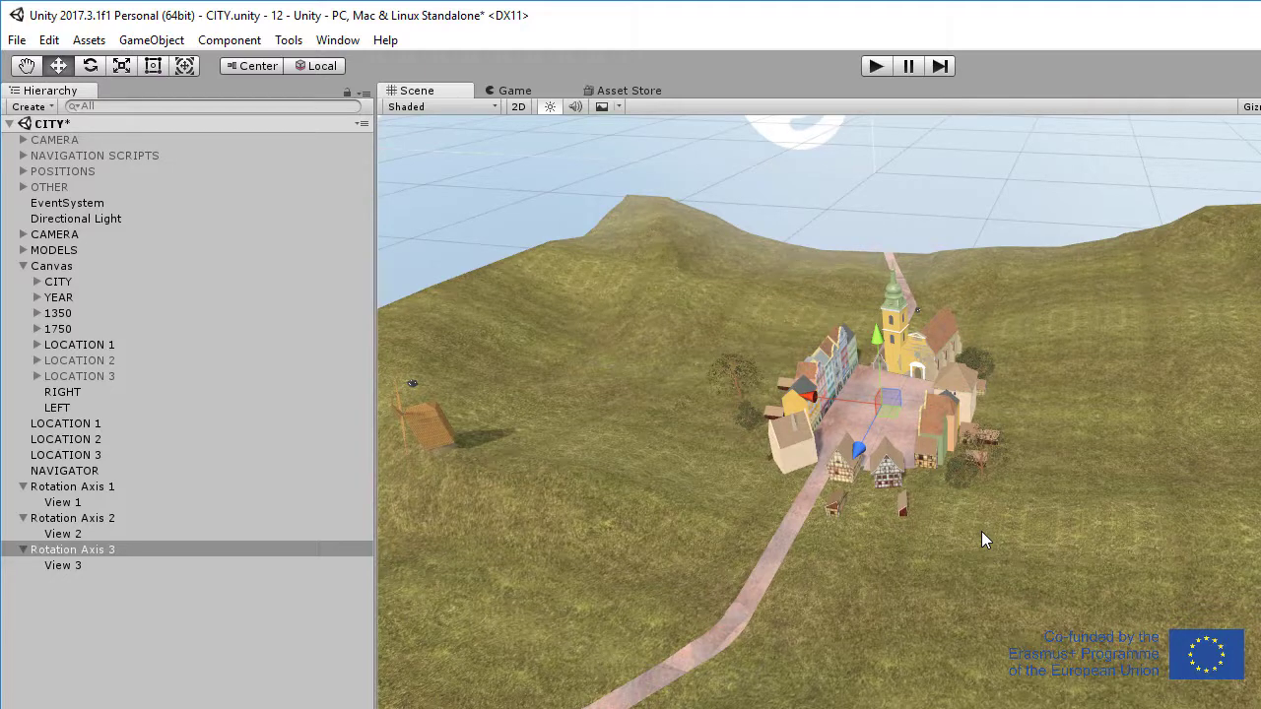
pyautogui.click(84, 564)
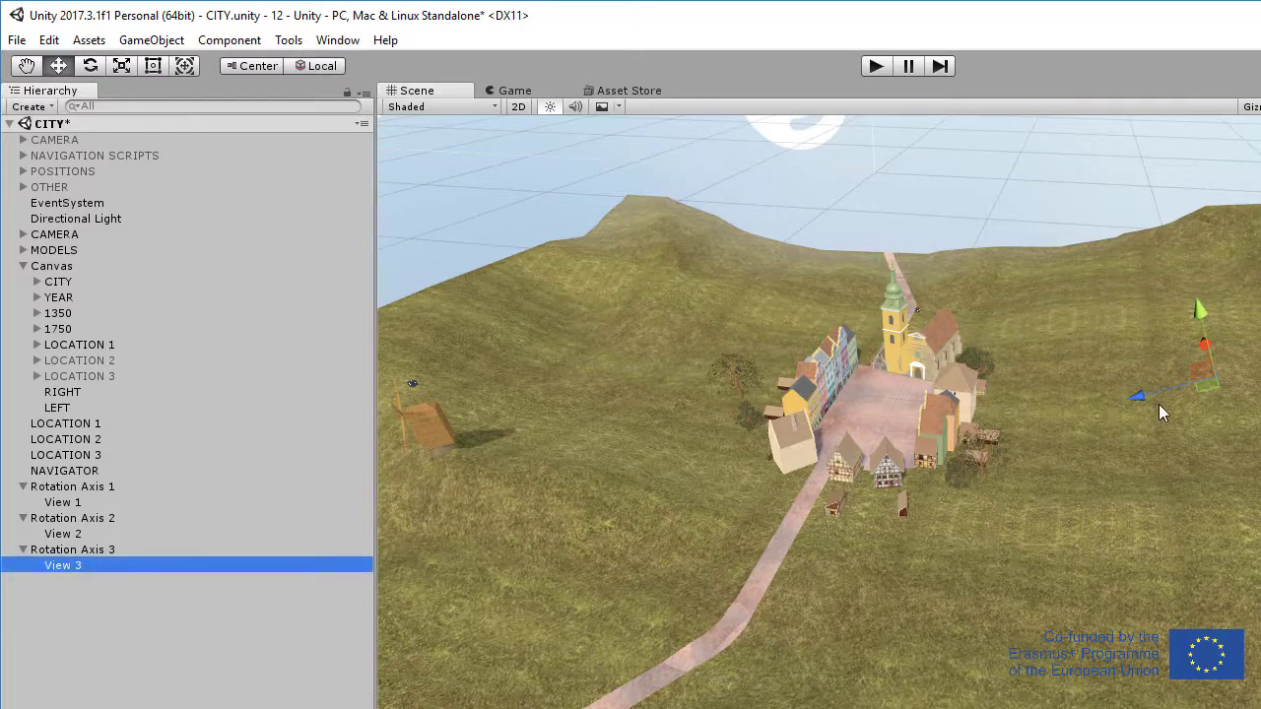
pyautogui.keyDown('alt'); pyautogui.moveTo(1148, 395); pyautogui.dragTo(1113, 378); pyautogui.keyUp('alt')
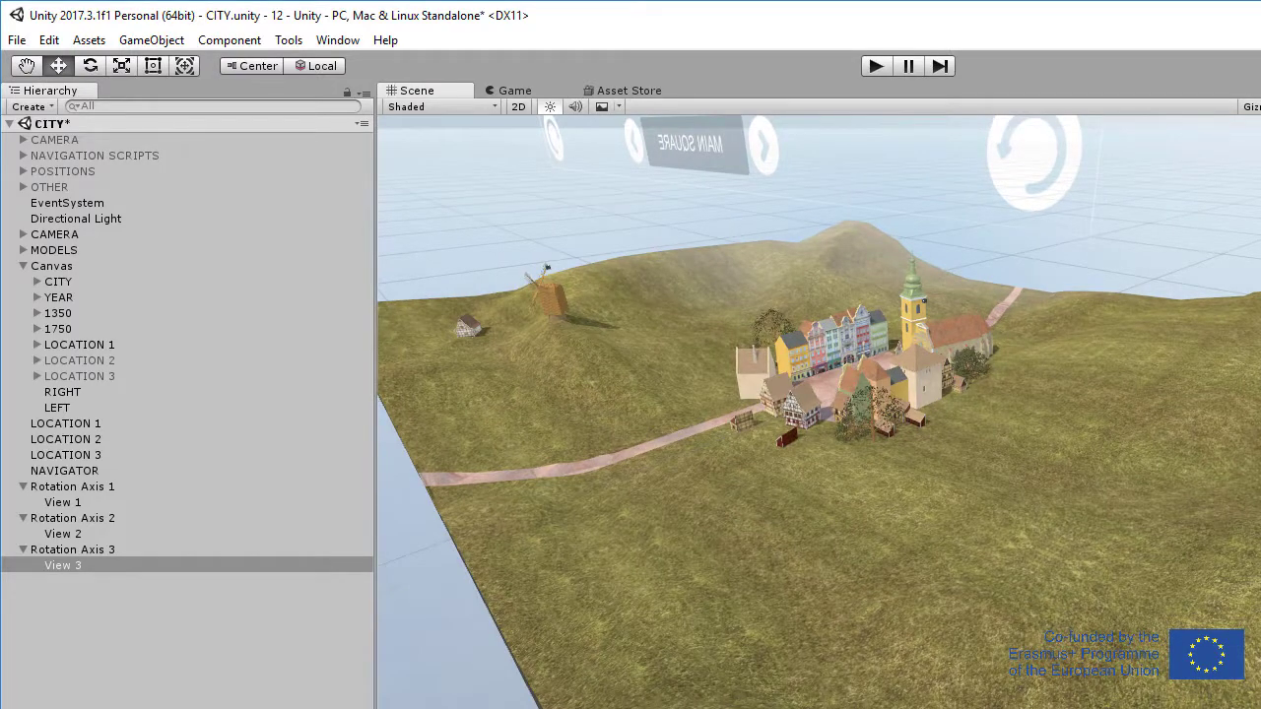
pyautogui.keyDown('alt'); pyautogui.moveTo(1097, 427); pyautogui.dragTo(1039, 623); pyautogui.keyUp('alt')
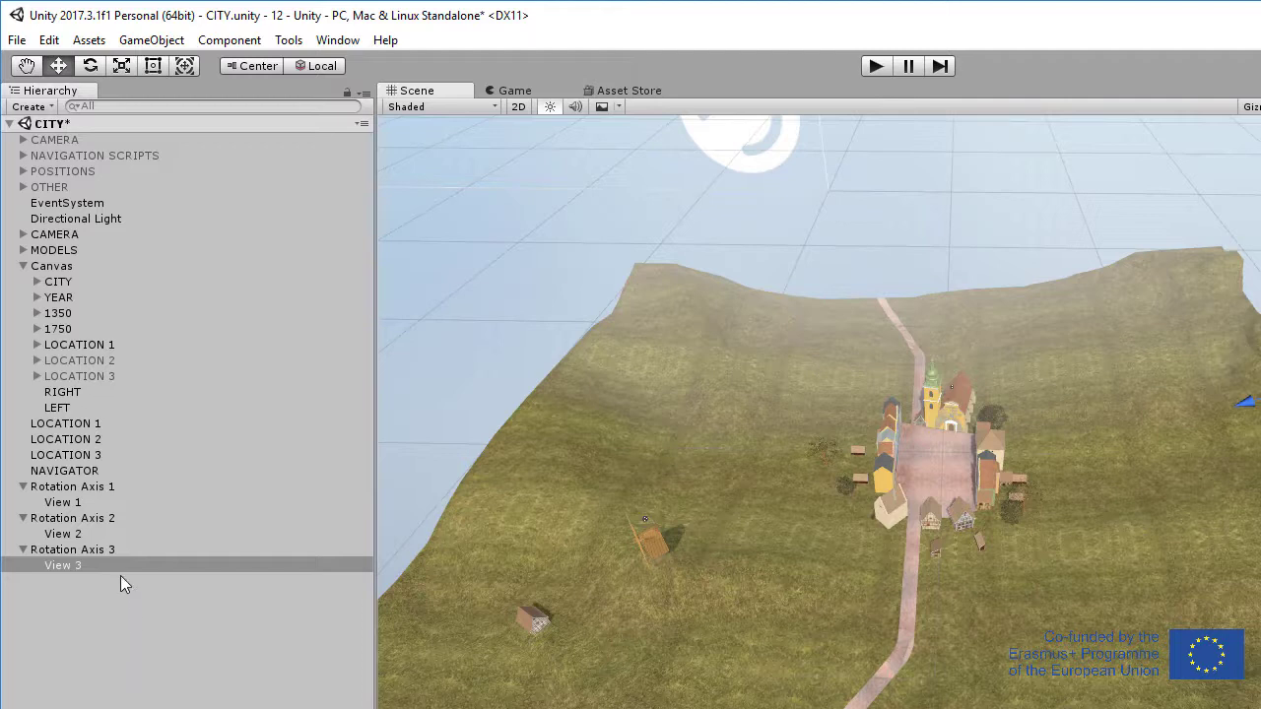
pyautogui.click(92, 594)
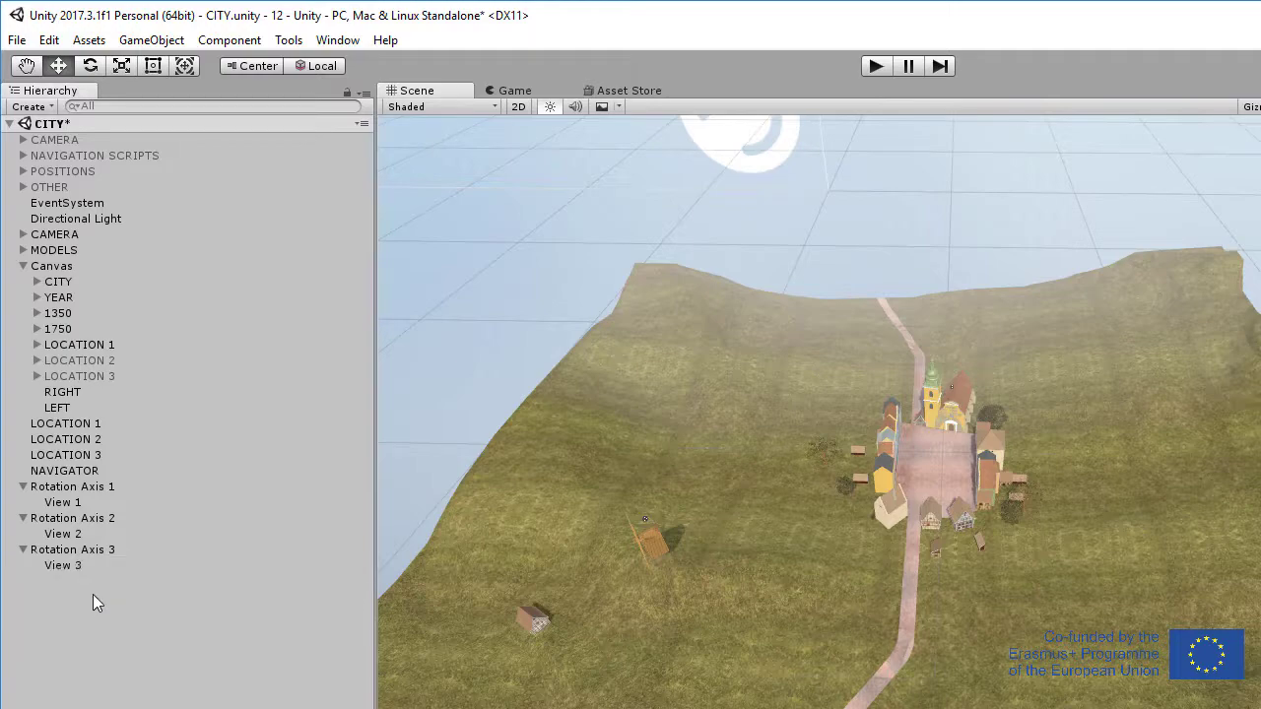
# Assign View 2 as the Current Mount of CAMERA's Mounter script and test the camera view in play mode.
pyautogui.click(61, 237)
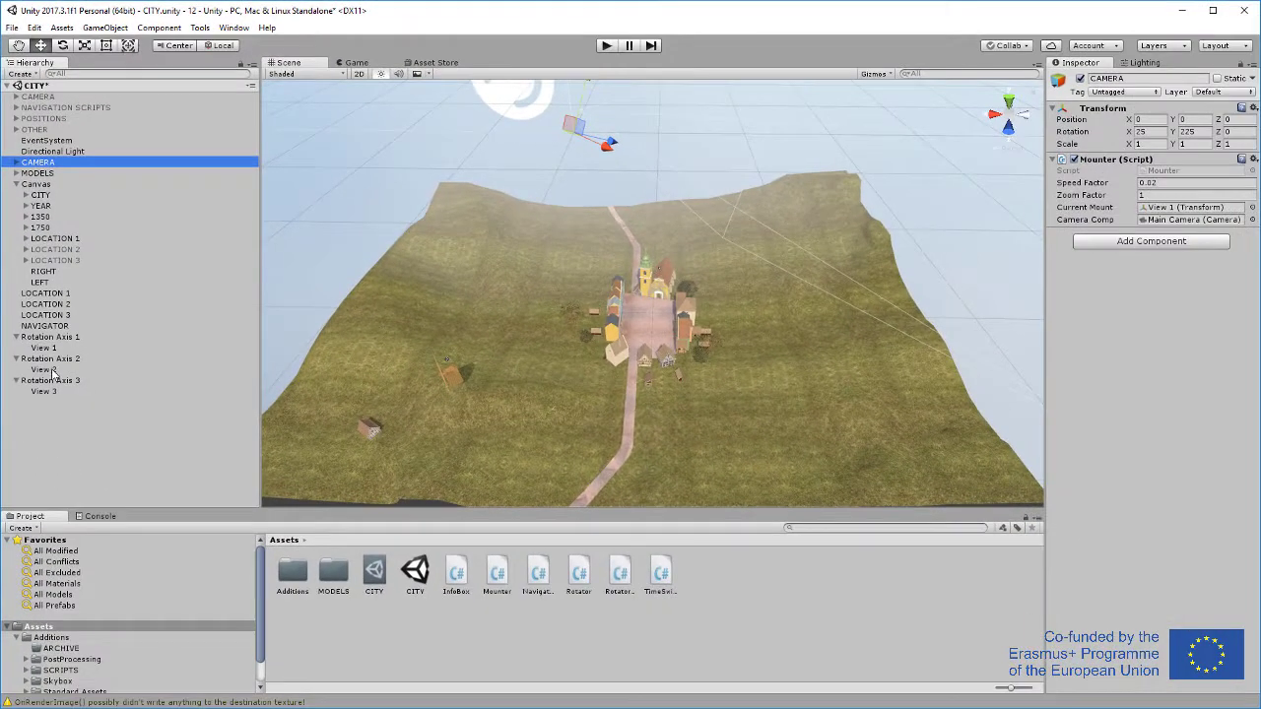
pyautogui.click(63, 534)
pyautogui.moveTo(598, 313); pyautogui.dragTo(1172, 215)
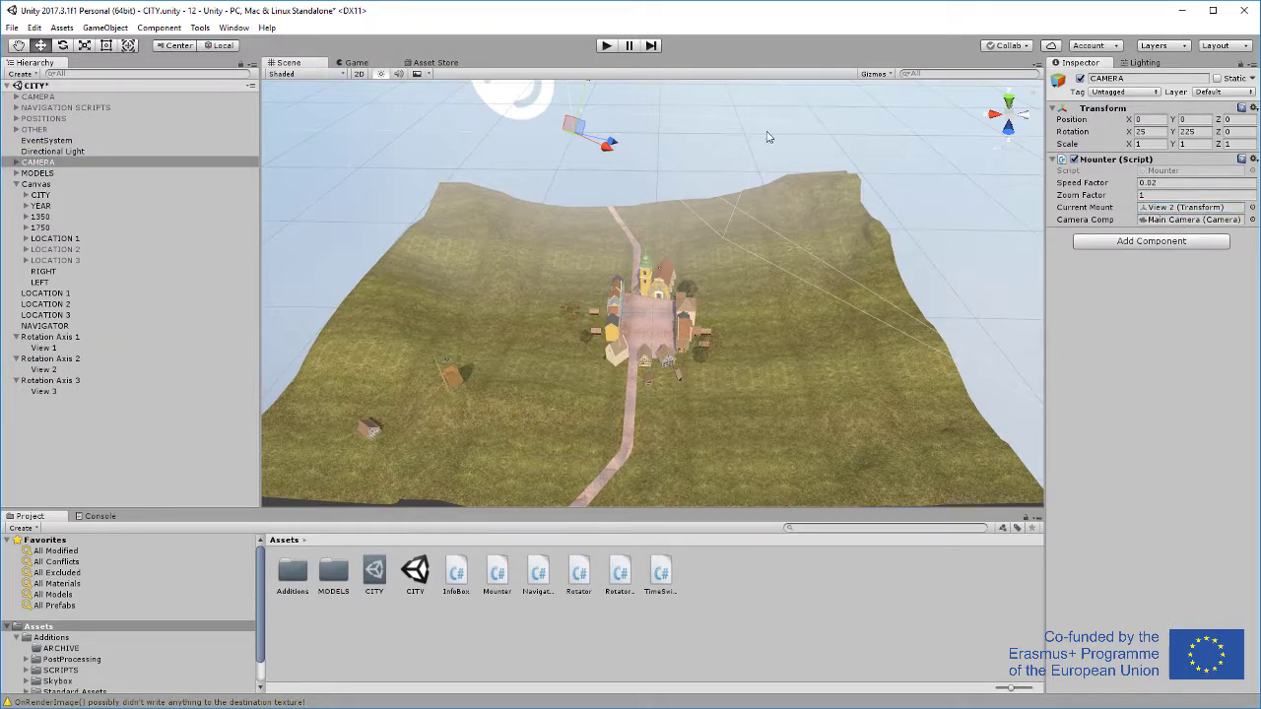
pyautogui.click(606, 47)
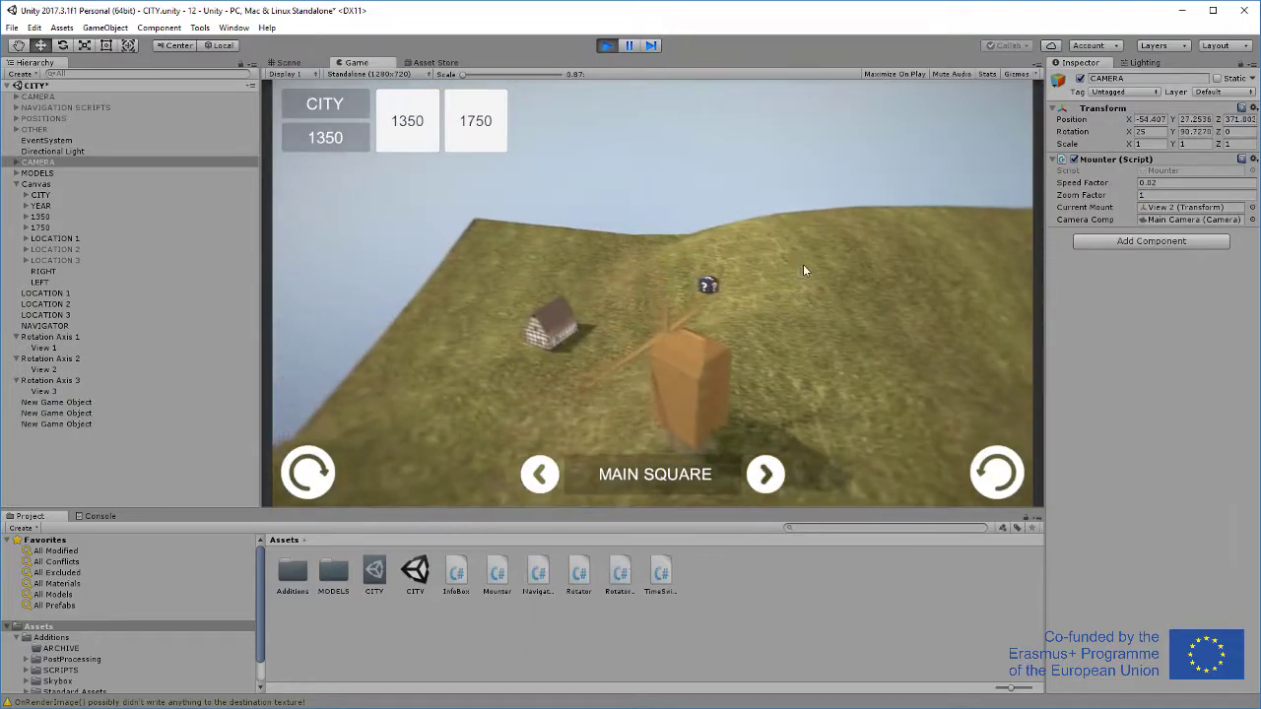
pyautogui.click(606, 46)
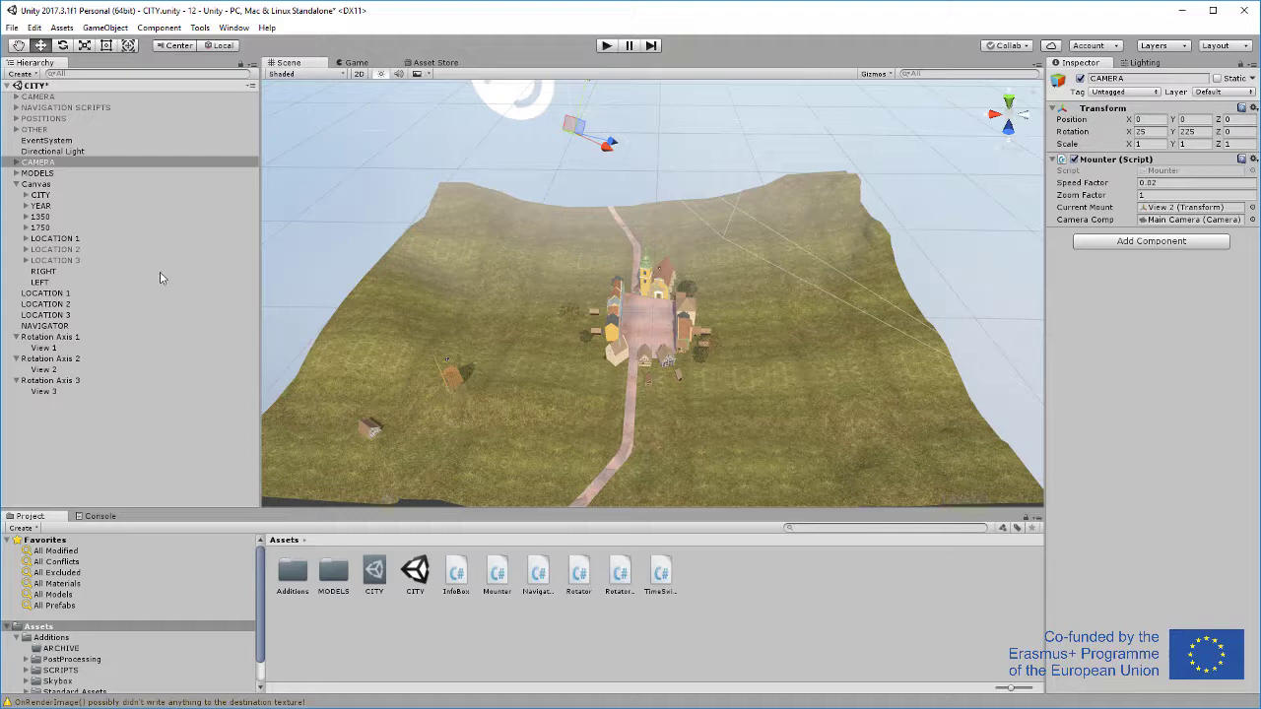
# Move View 2 to about X -70.7, Y 19.7 and test the camera view again in play mode.
pyautogui.click(45, 369)
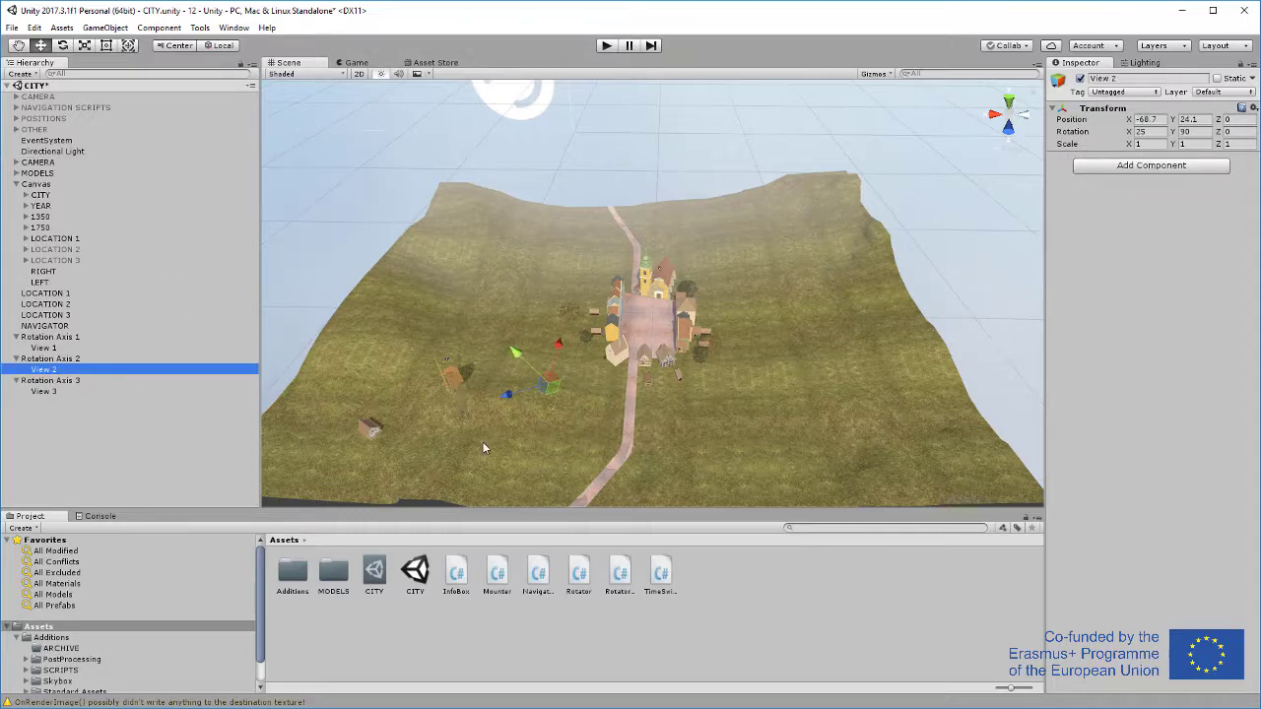
pyautogui.keyDown('alt'); pyautogui.moveTo(482, 449); pyautogui.dragTo(585, 230); pyautogui.keyUp('alt')
pyautogui.click(606, 46)
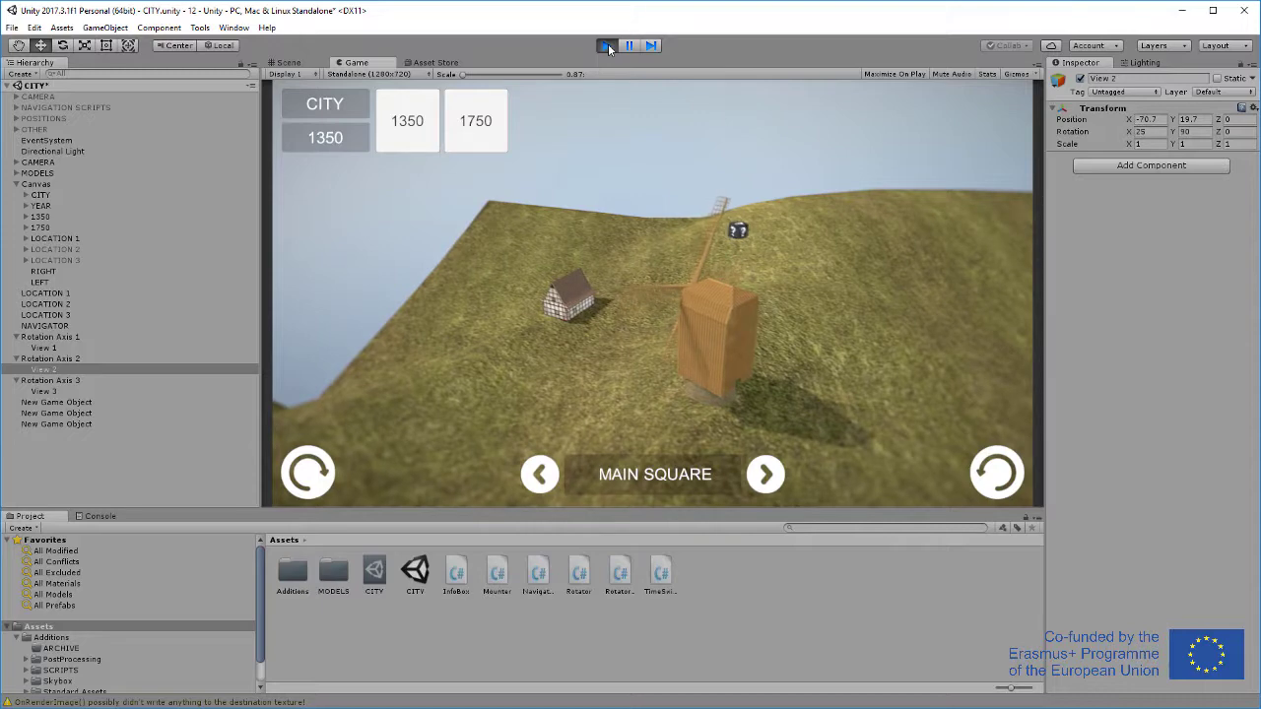
pyautogui.click(608, 46)
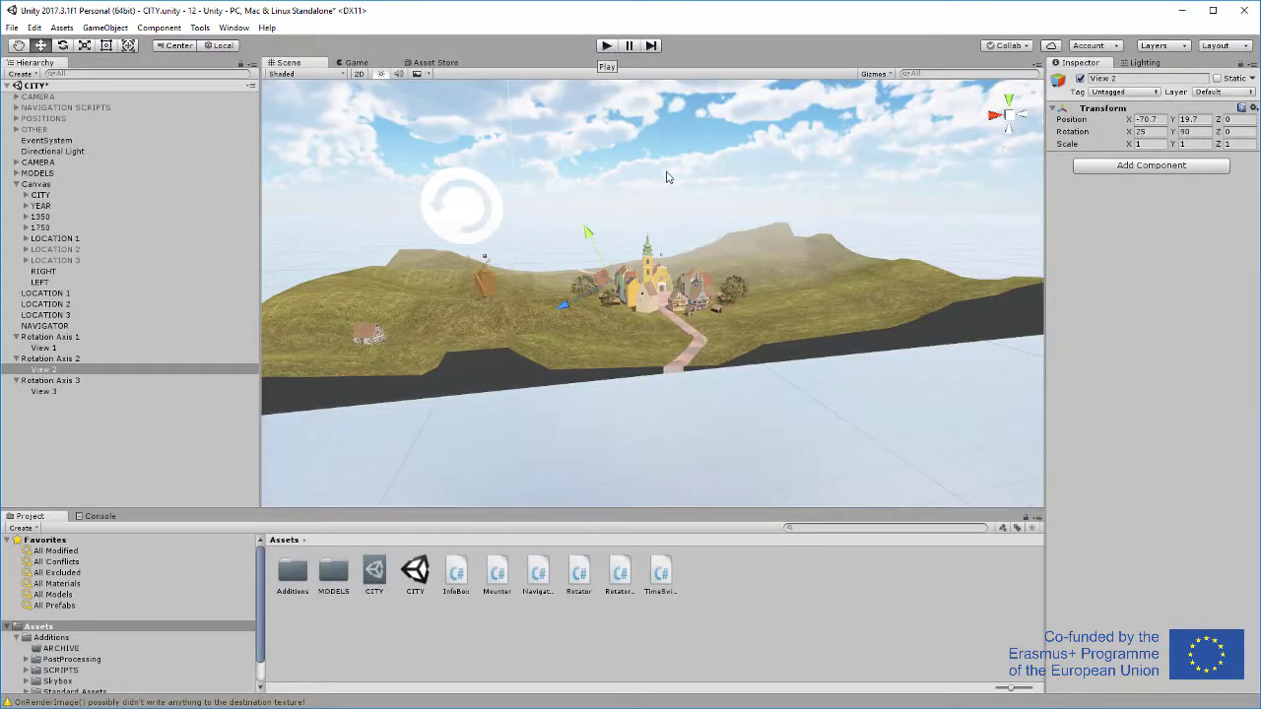
# Assign View 3 as the Current Mount of CAMERA's Mounter script.
pyautogui.keyDown('alt'); pyautogui.moveTo(666, 177); pyautogui.dragTo(359, 332); pyautogui.keyUp('alt')
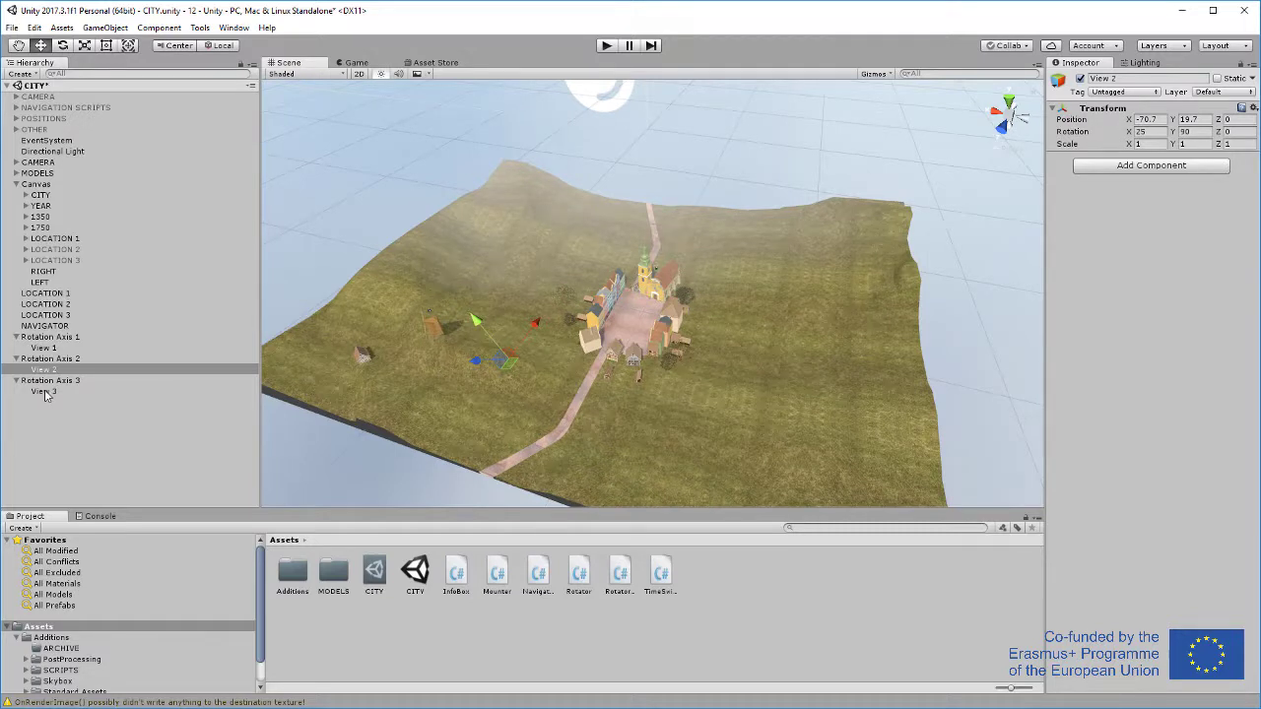
pyautogui.click(54, 164)
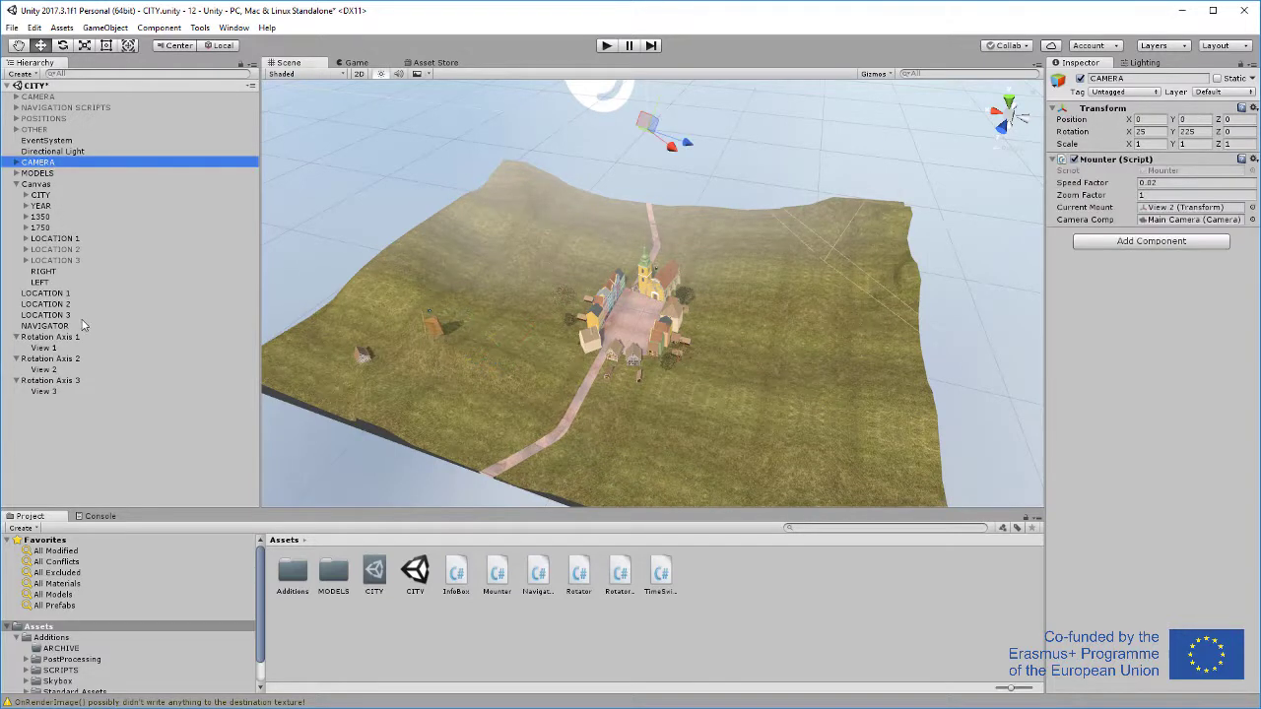
pyautogui.moveTo(44, 394); pyautogui.dragTo(1143, 211)
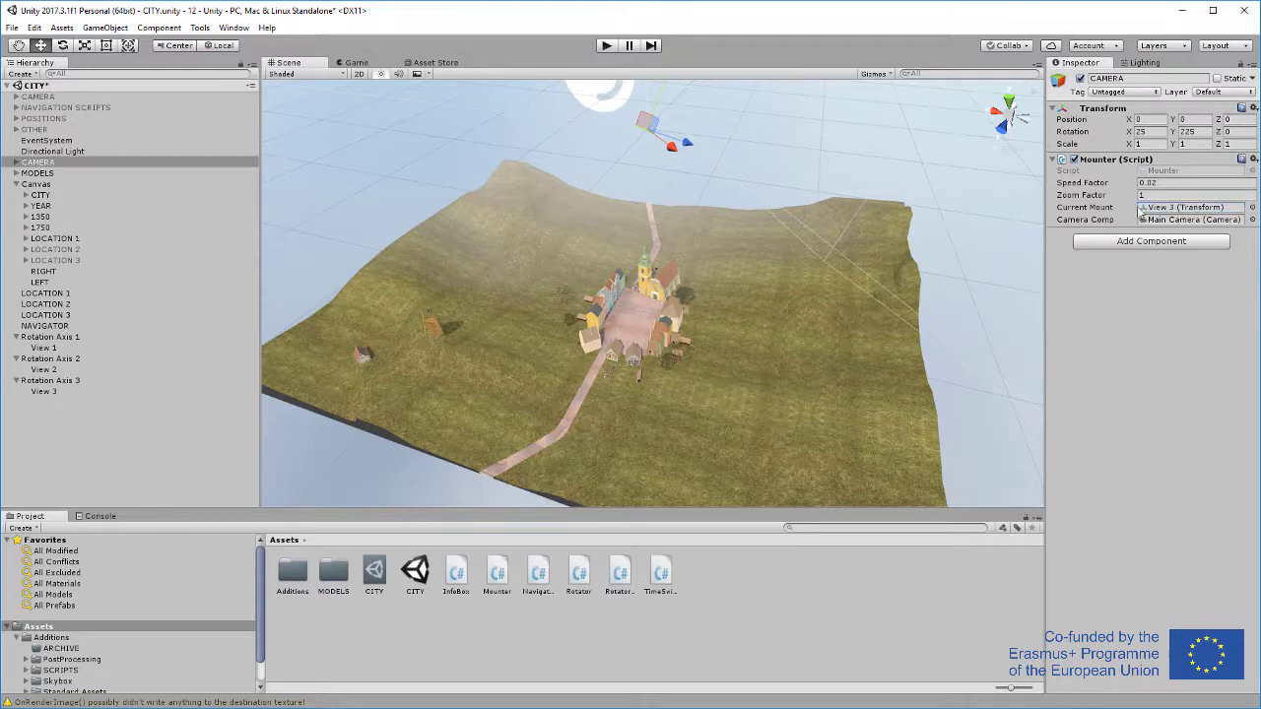
# Test the View 3 camera mount in play mode, then stop playback and clear the selection.
pyautogui.click(606, 46)
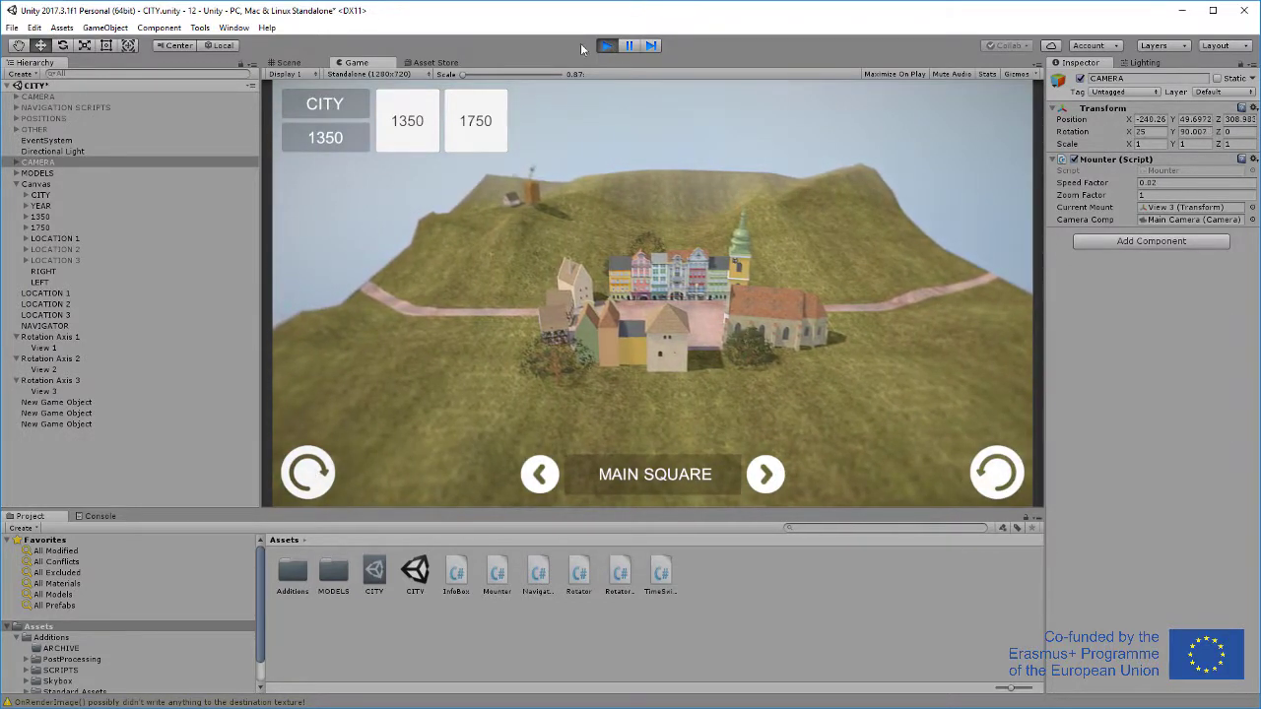
pyautogui.click(607, 45)
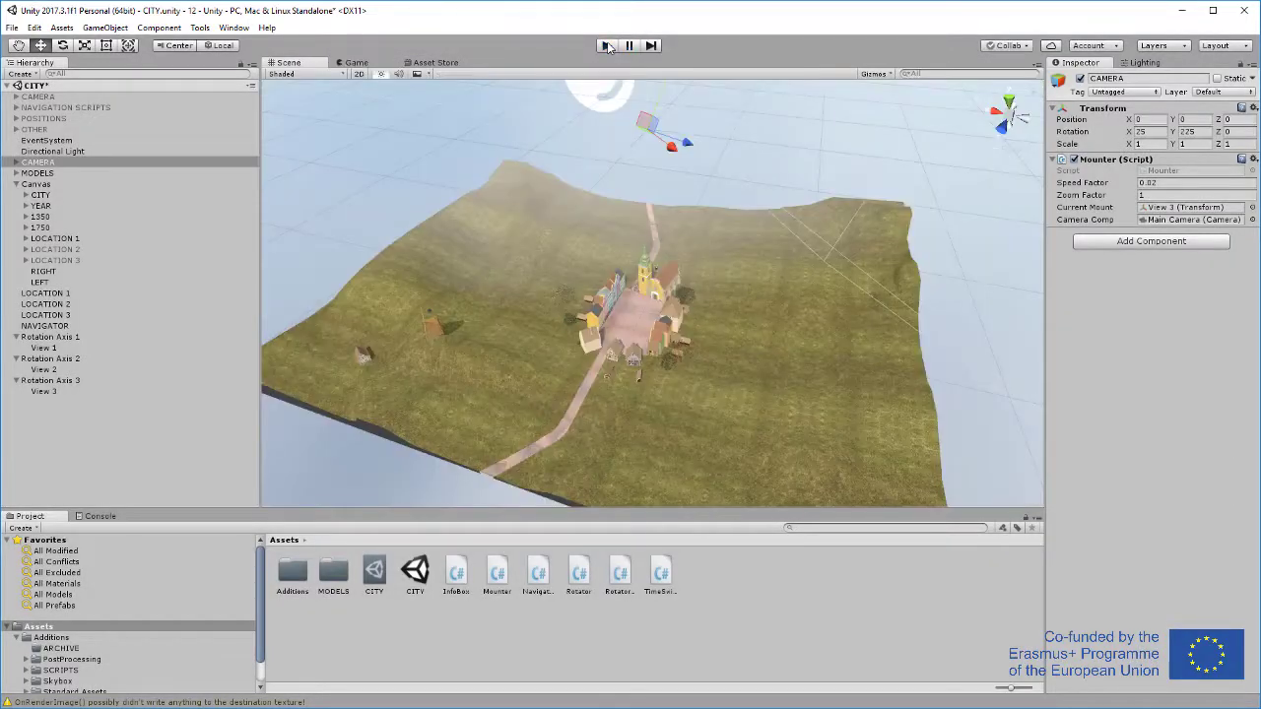
pyautogui.click(108, 440)
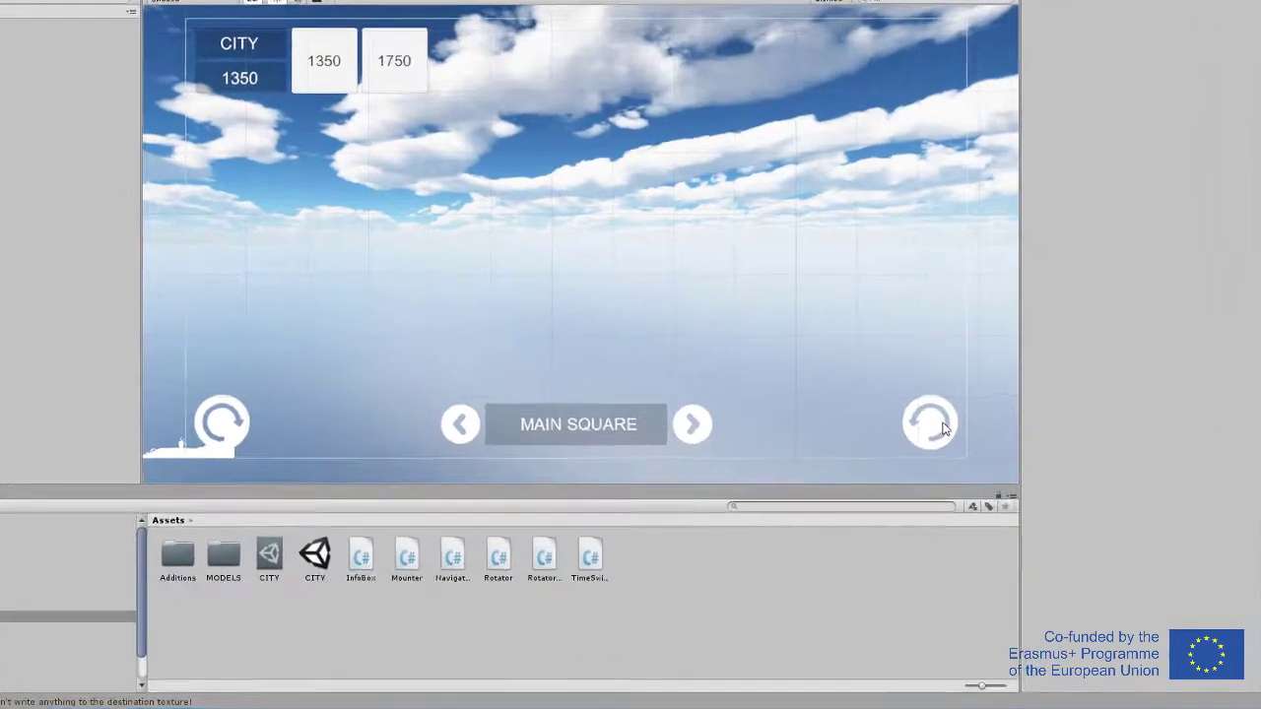
# Add two more On Click entries to the RIGHT rotation button.
pyautogui.click(973, 457)
pyautogui.scroll(-1, 1171, 479)
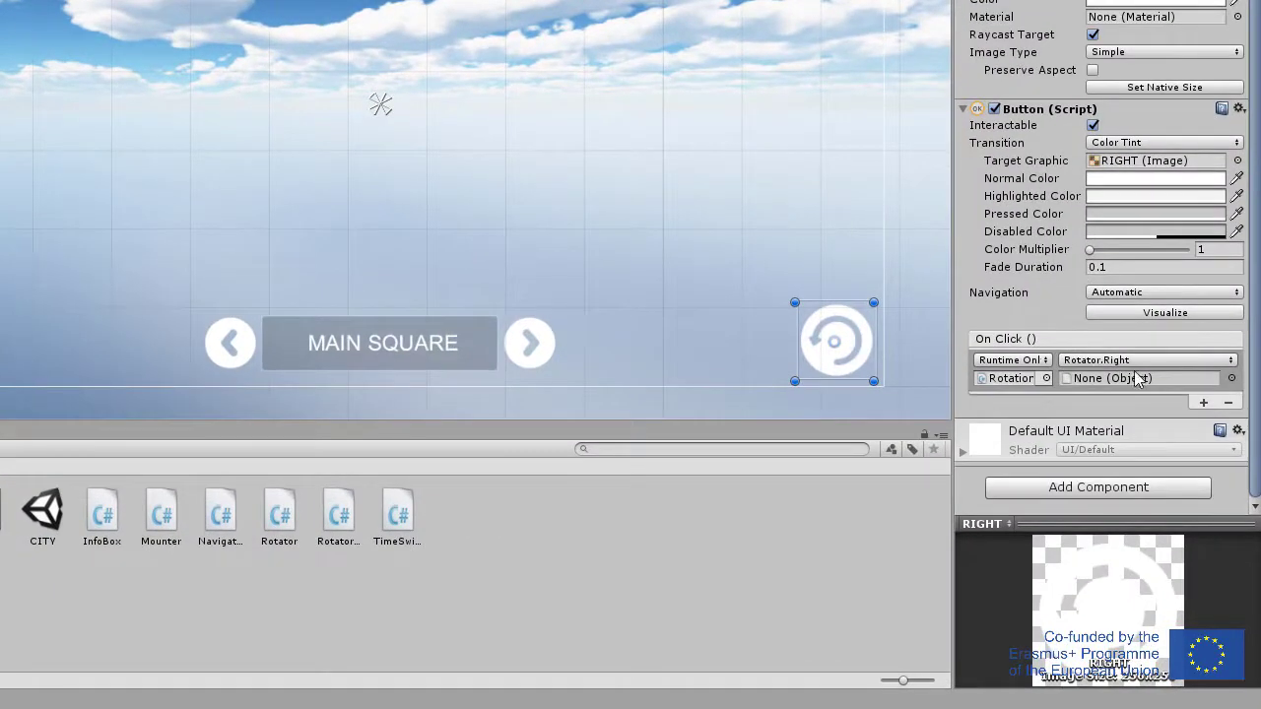
pyautogui.click(1203, 402)
pyautogui.click(1202, 444)
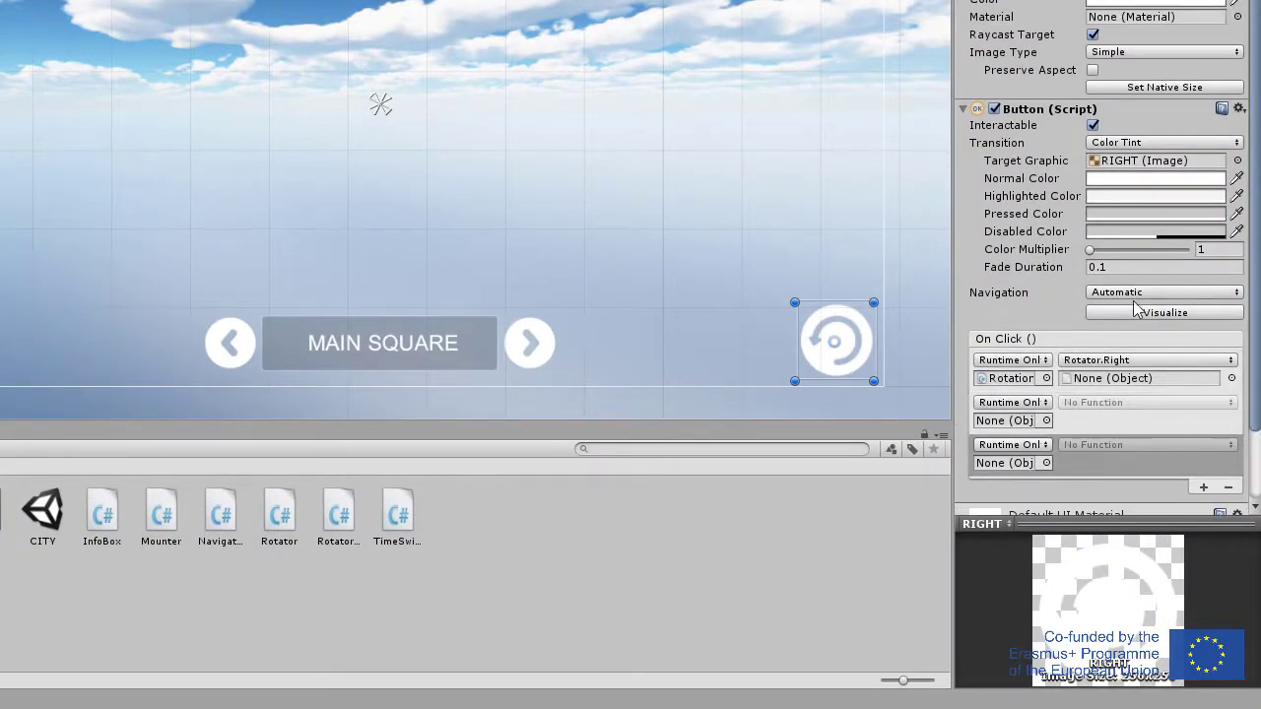
pyautogui.scroll(-2, 1130, 283)
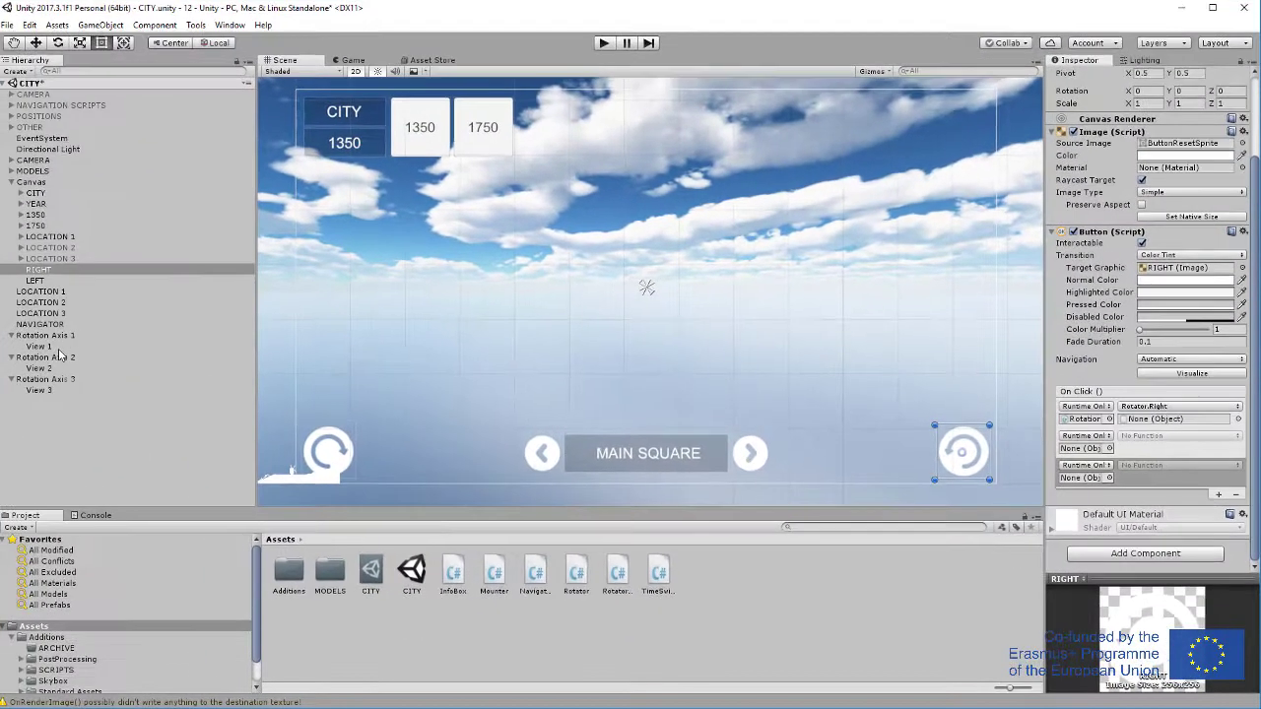
# Assign Rotation Axis 2 to the RIGHT button's second On Click entry with the Rotator.Right function.
pyautogui.moveTo(49, 359); pyautogui.dragTo(1090, 455)
pyautogui.click(1162, 437)
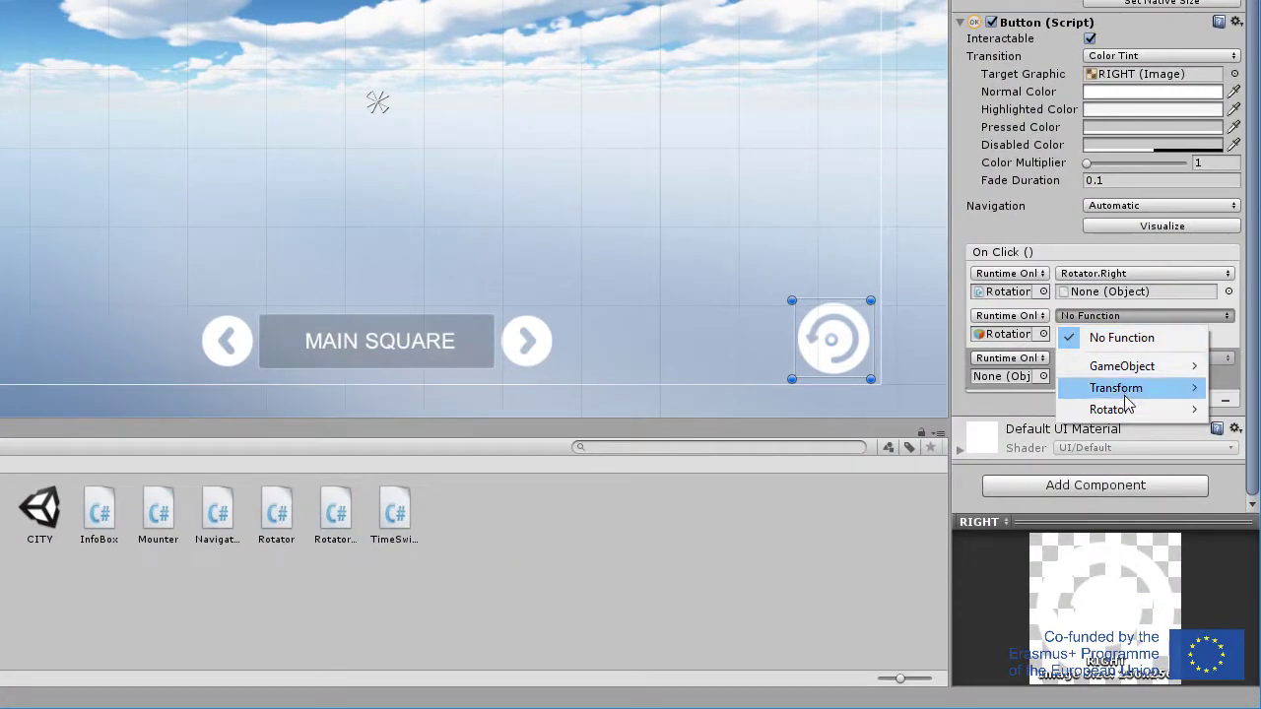
pyautogui.moveTo(1129, 418)
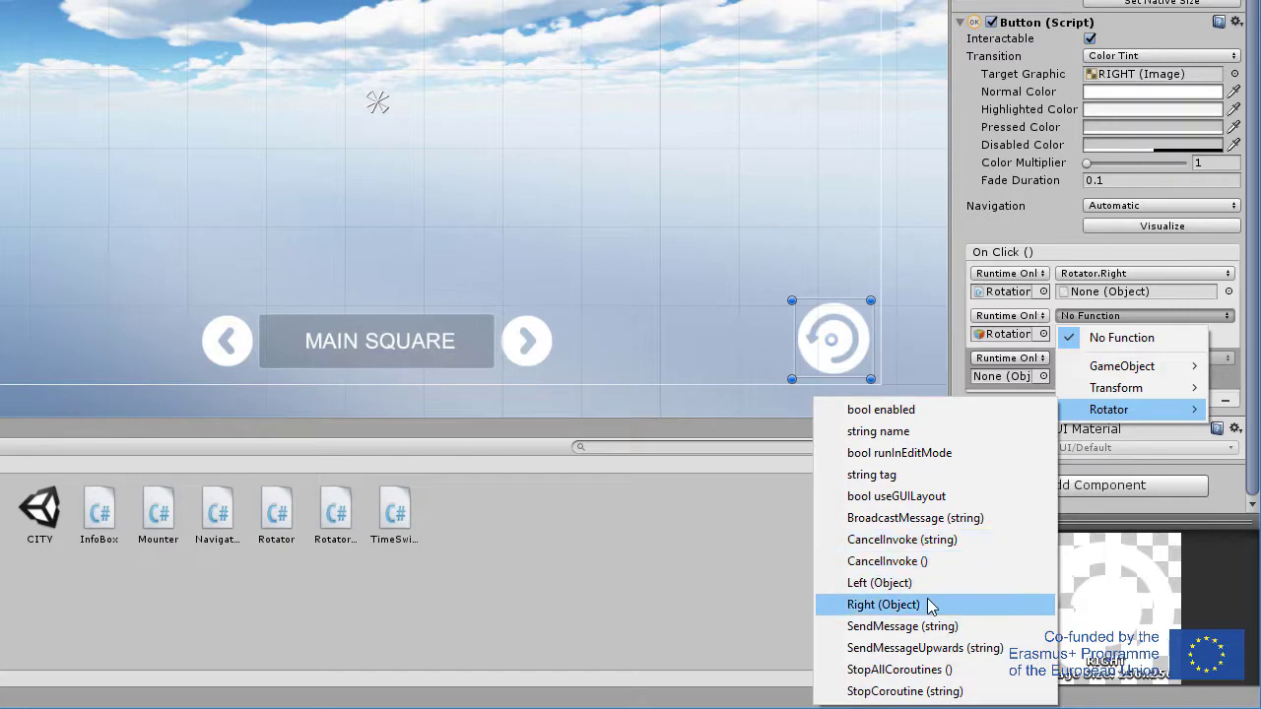
pyautogui.click(892, 603)
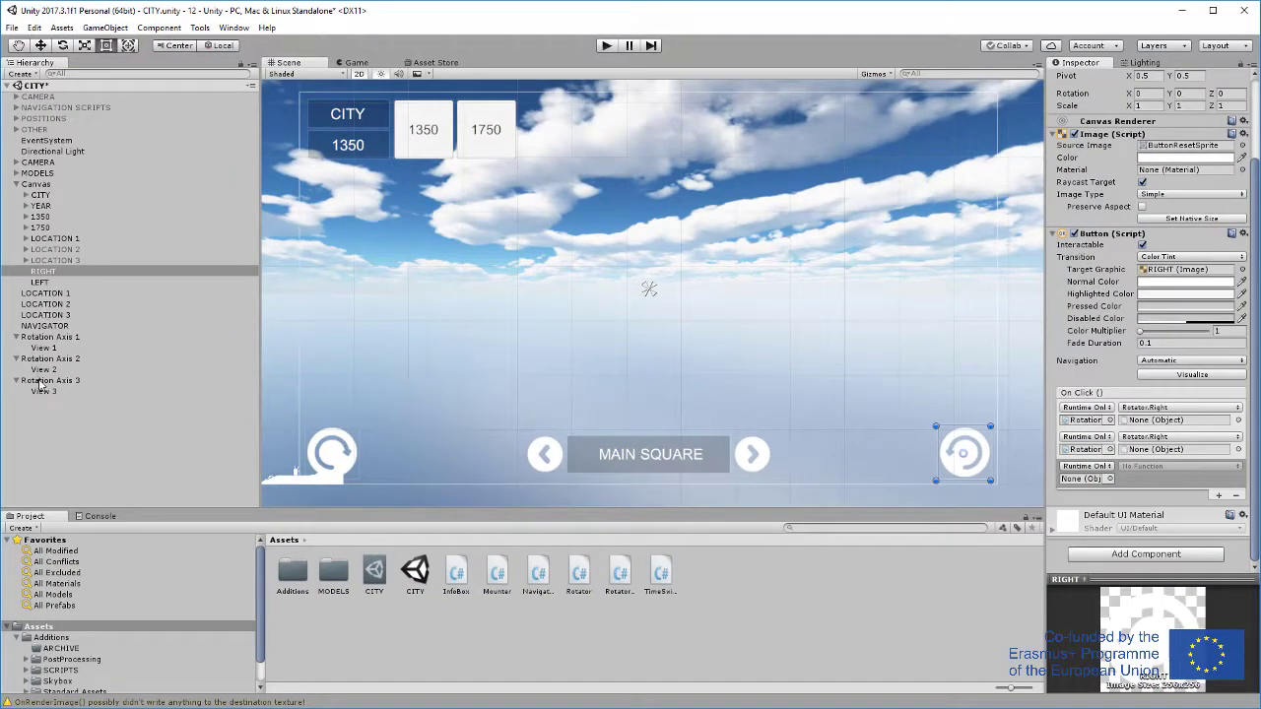
# Assign Rotation Axis 3 to the RIGHT button's third On Click entry with the Rotator.Right function.
pyautogui.moveTo(39, 381); pyautogui.dragTo(1084, 479)
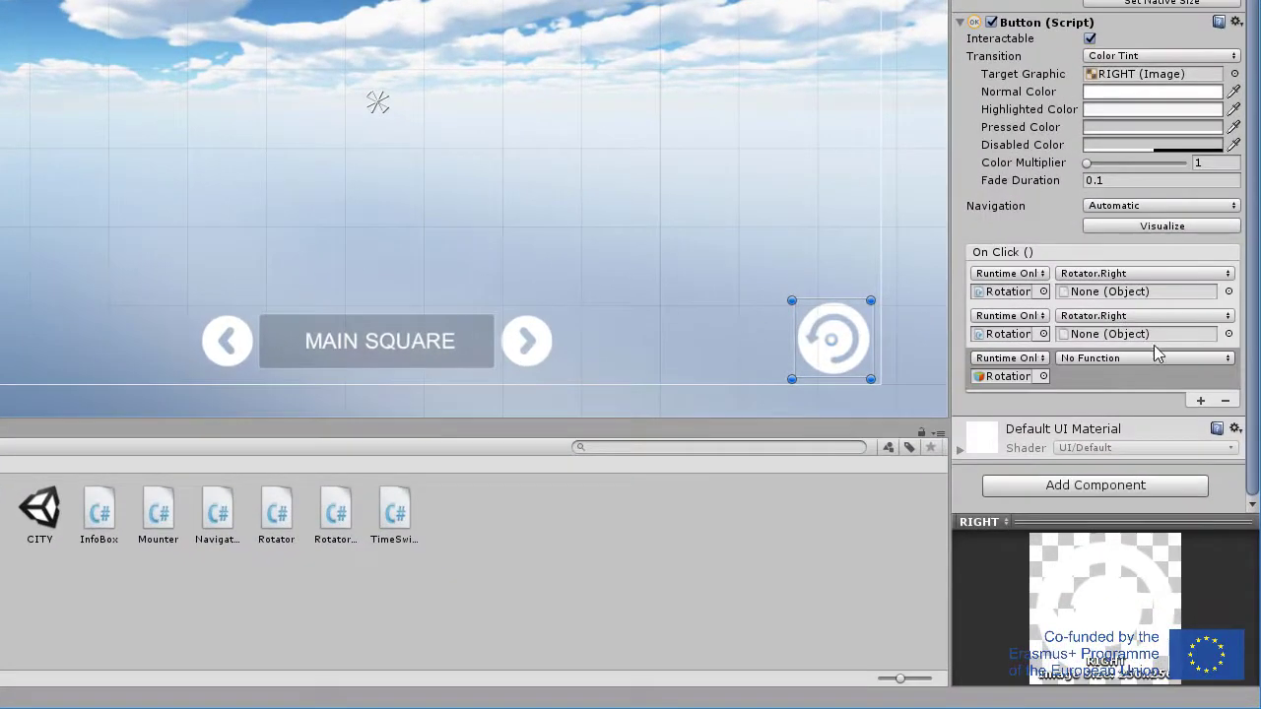
pyautogui.click(1153, 359)
pyautogui.moveTo(1151, 452)
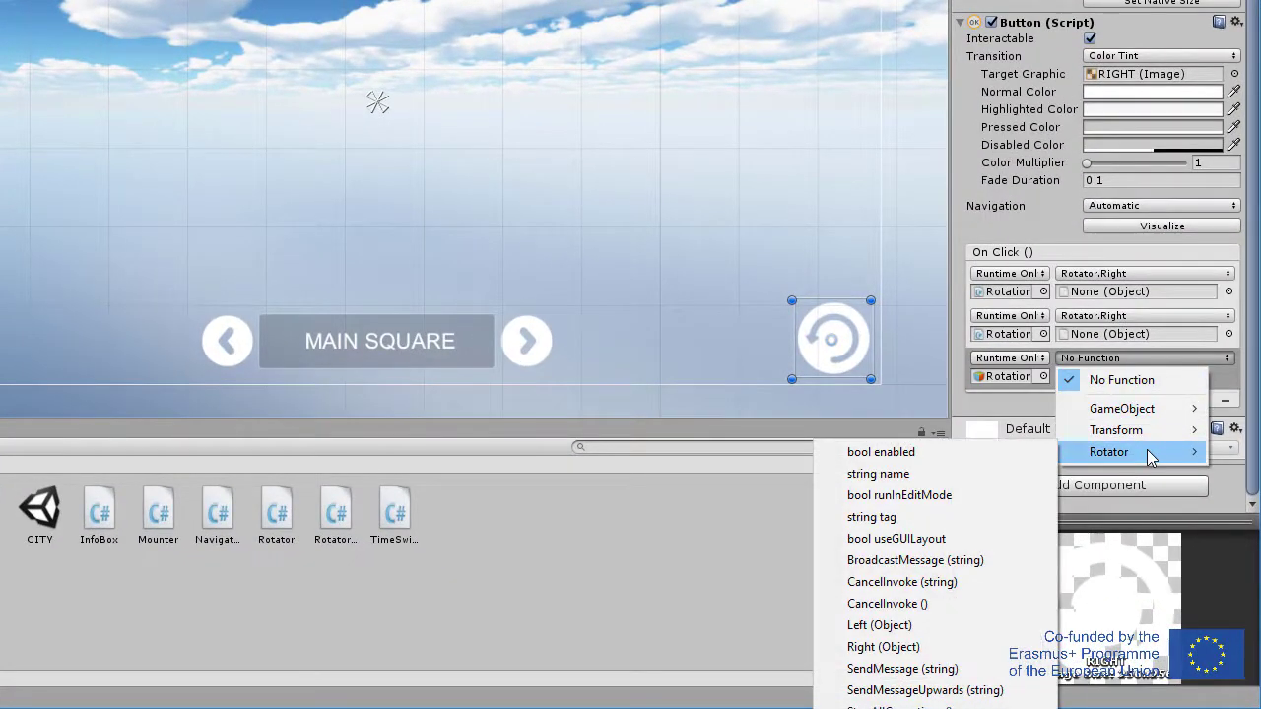
pyautogui.click(926, 646)
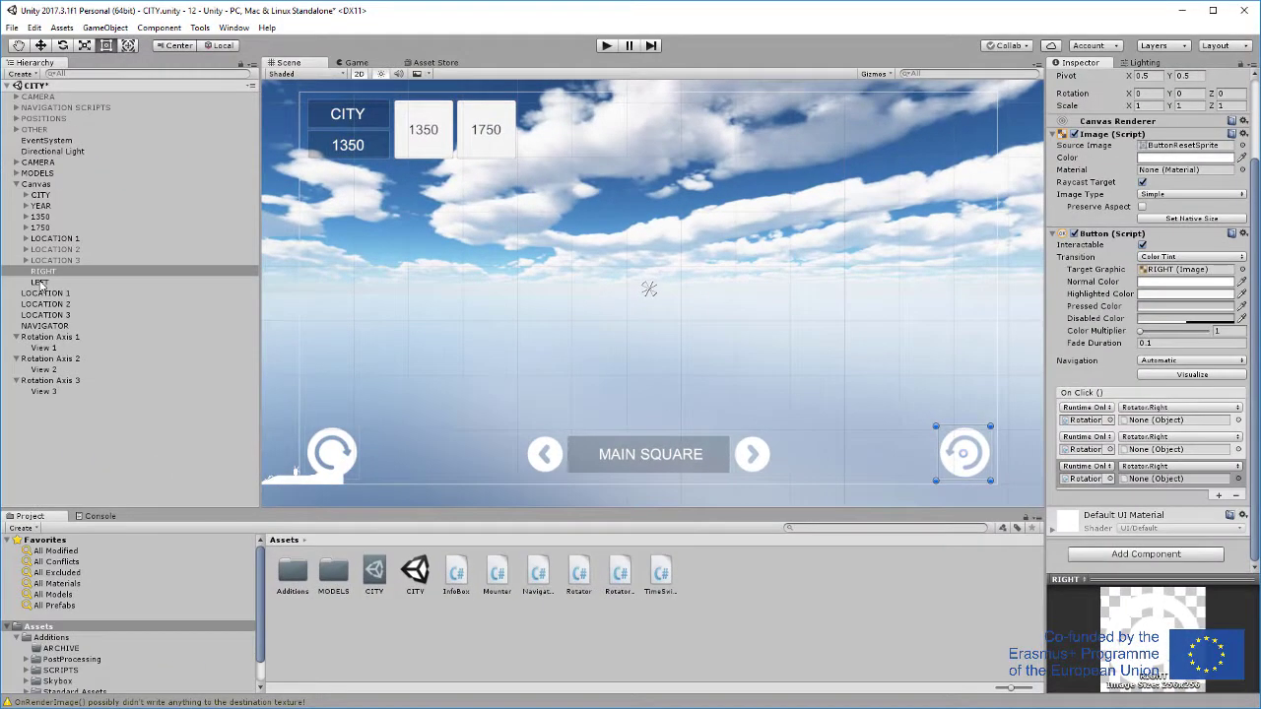
# Add two more On Click entries to the LEFT rotation button.
pyautogui.click(40, 283)
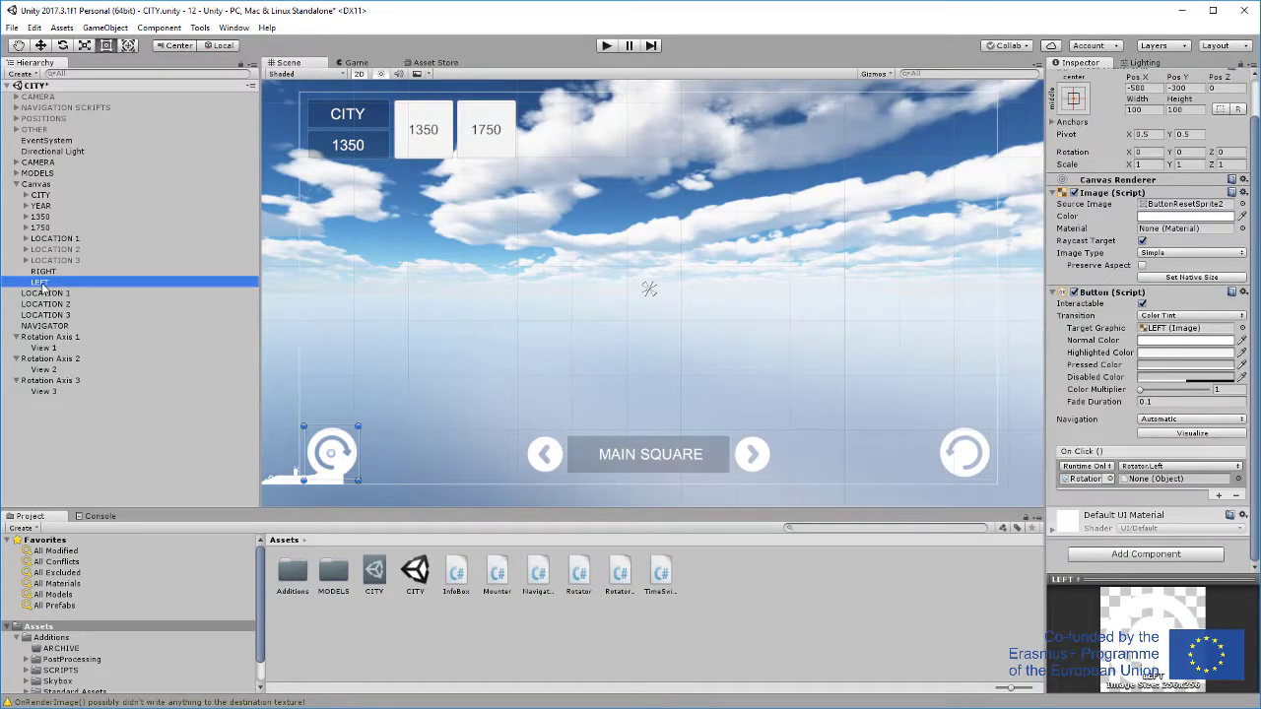
pyautogui.click(1218, 495)
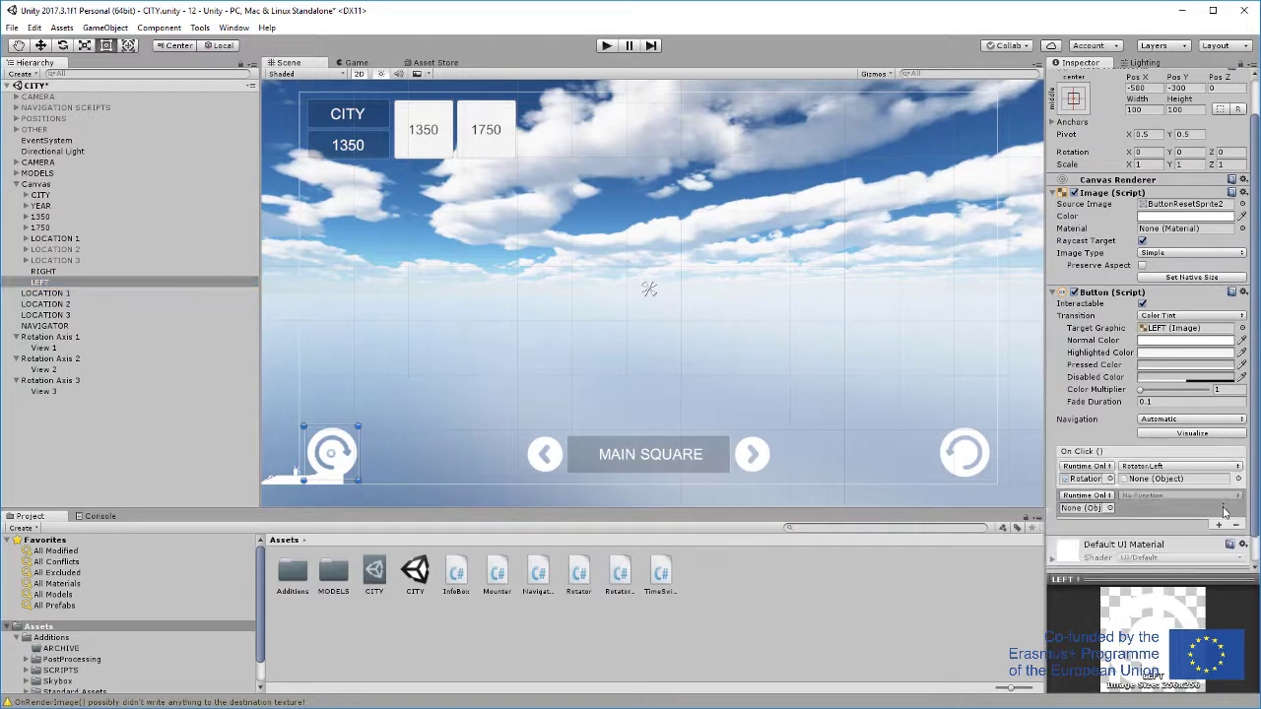
pyautogui.click(1218, 525)
pyautogui.scroll(-2, 1166, 480)
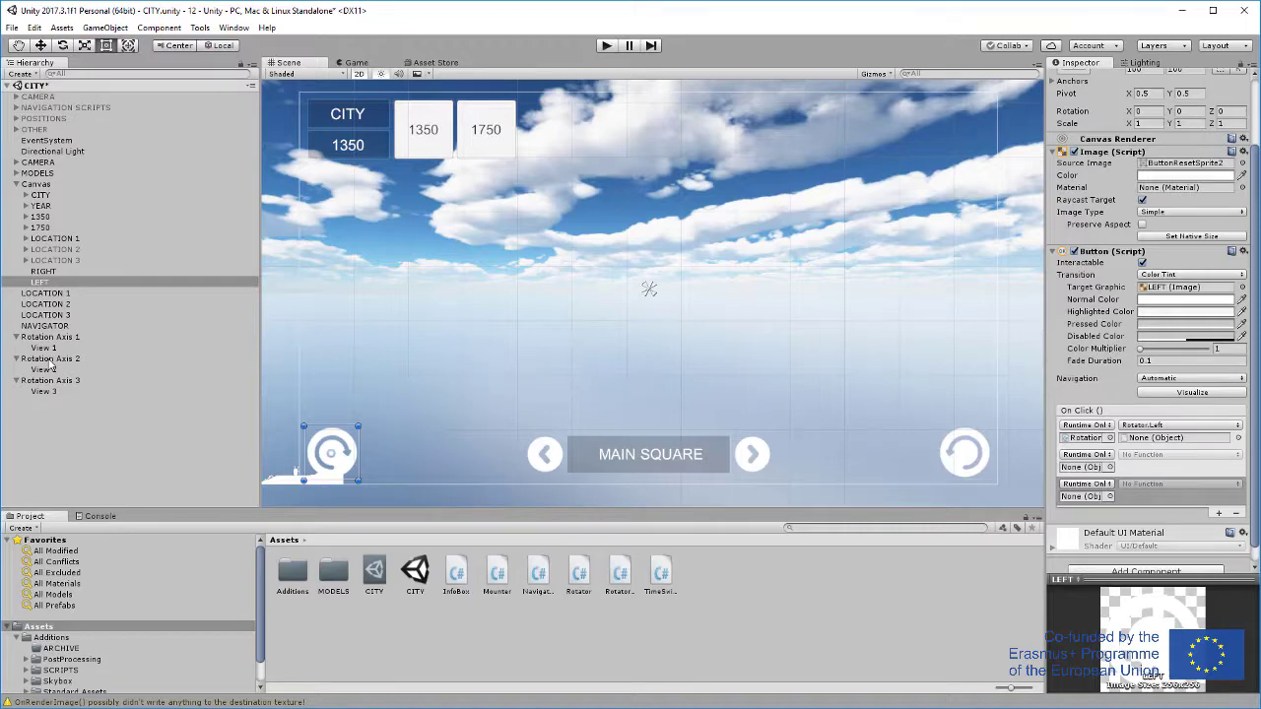
# Assign Rotation Axis 2 to the LEFT button's second On Click entry with the Rotator.Left function.
pyautogui.moveTo(51, 366); pyautogui.dragTo(1080, 471)
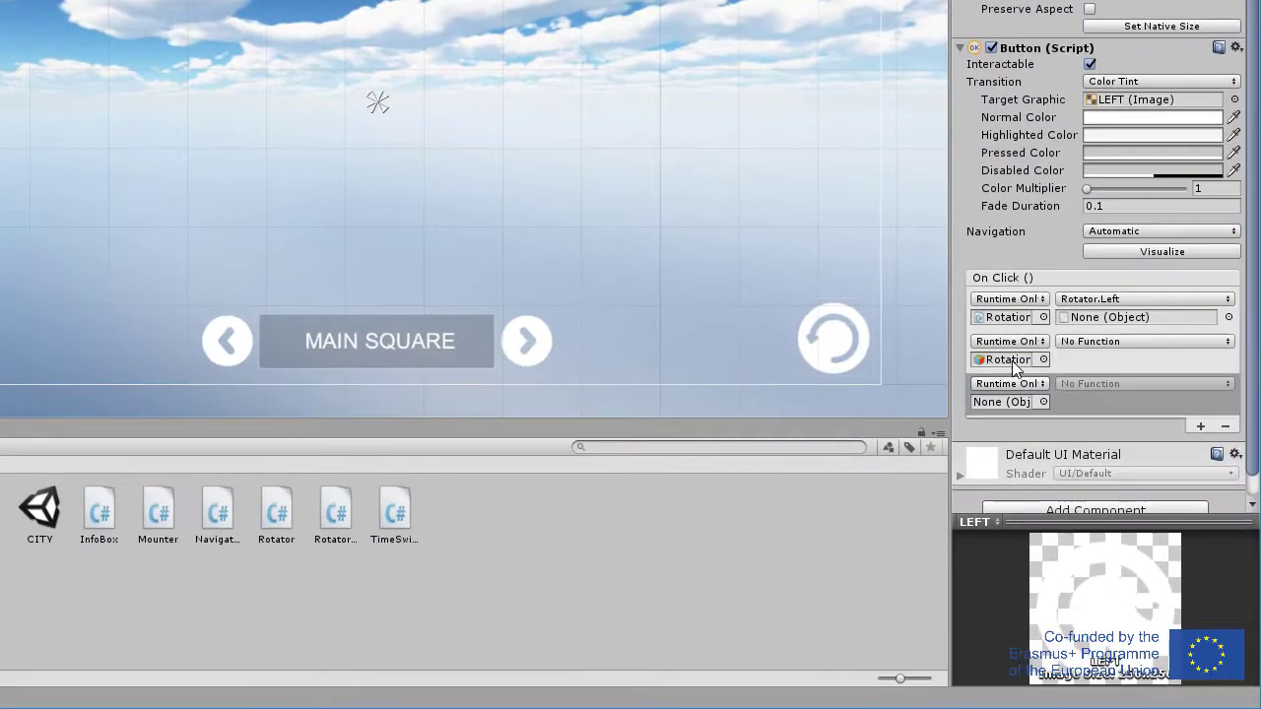
pyautogui.click(1114, 342)
pyautogui.moveTo(1116, 433)
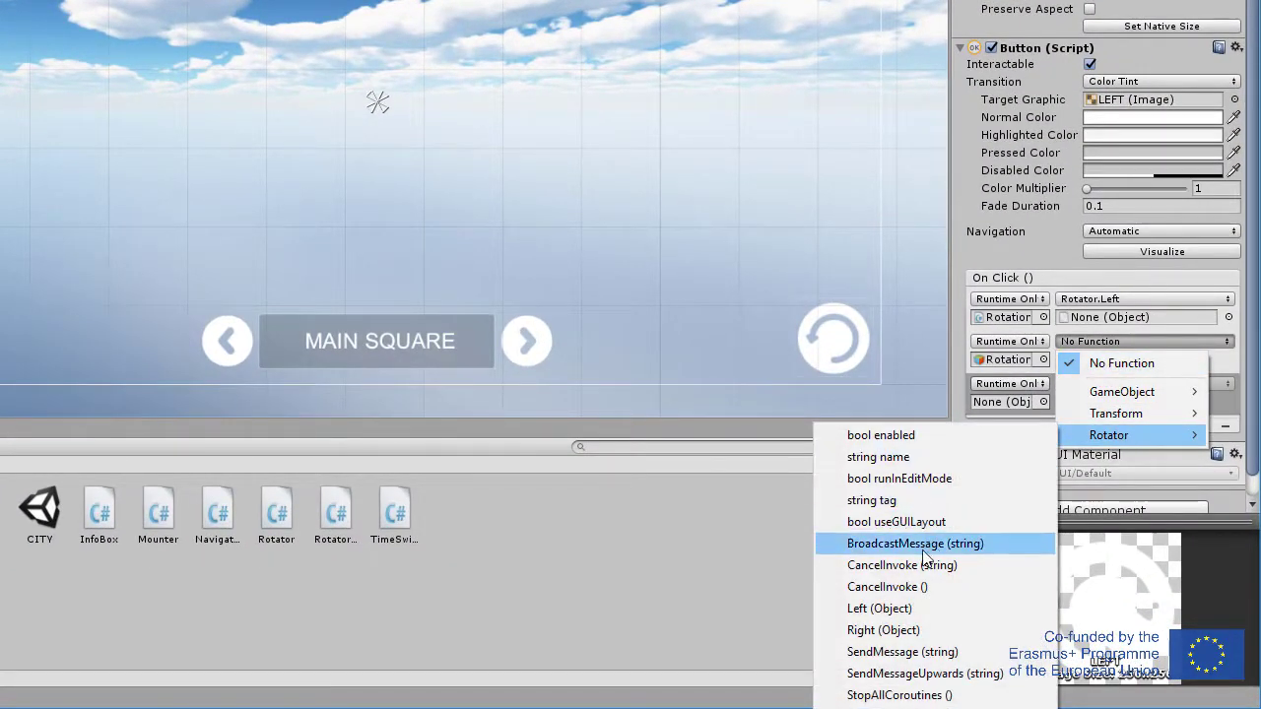
pyautogui.click(878, 607)
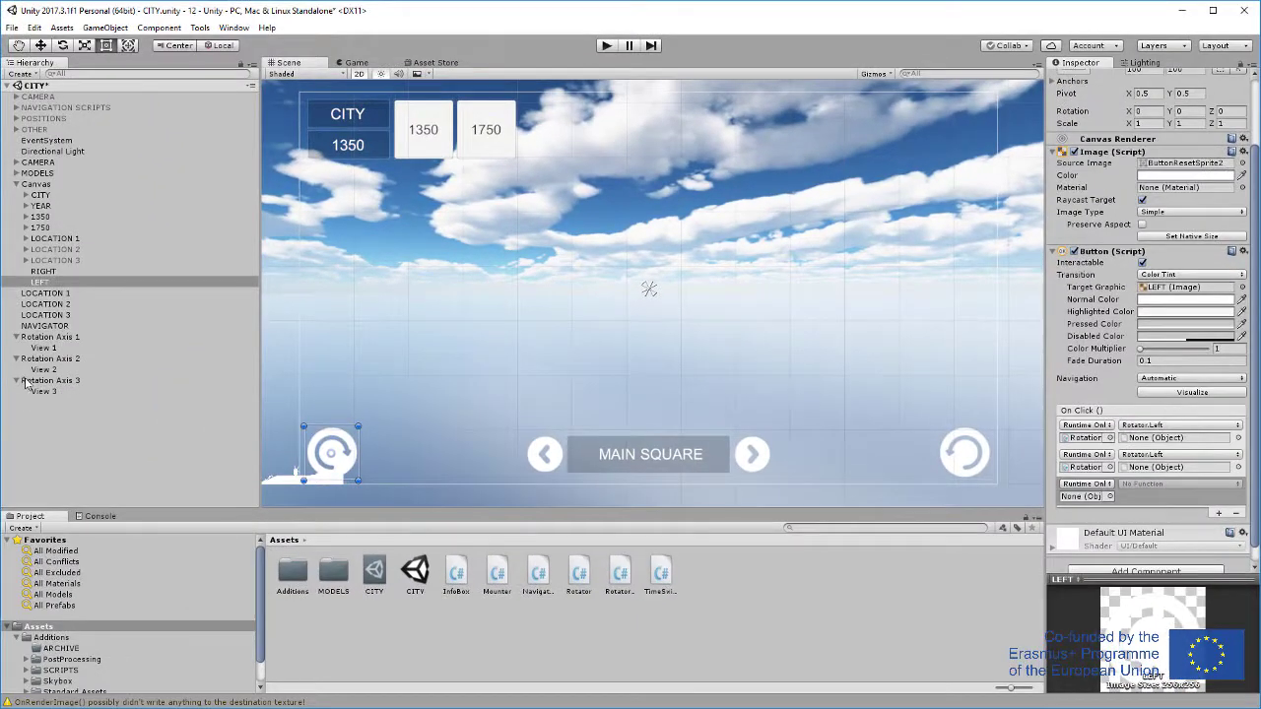
# Assign Rotation Axis 3 to the LEFT button's third On Click entry with the Rotator.Left function.
pyautogui.moveTo(34, 380); pyautogui.dragTo(1085, 495)
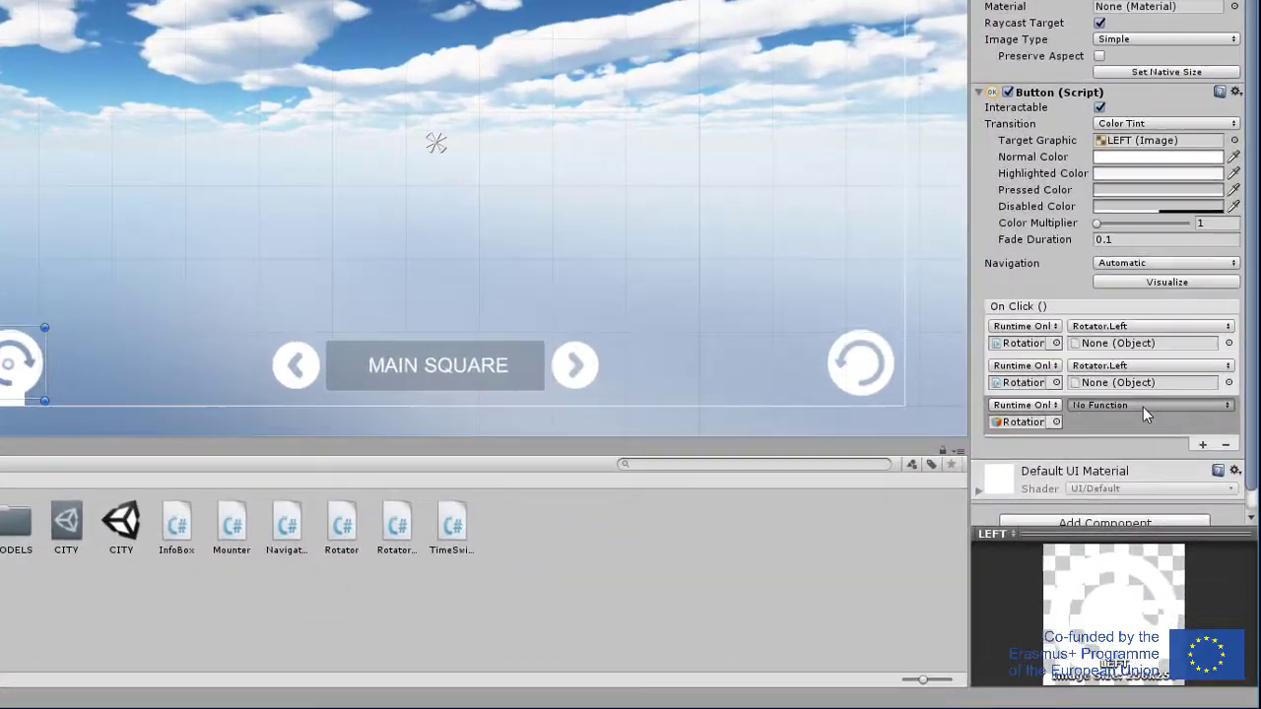
pyautogui.click(1174, 484)
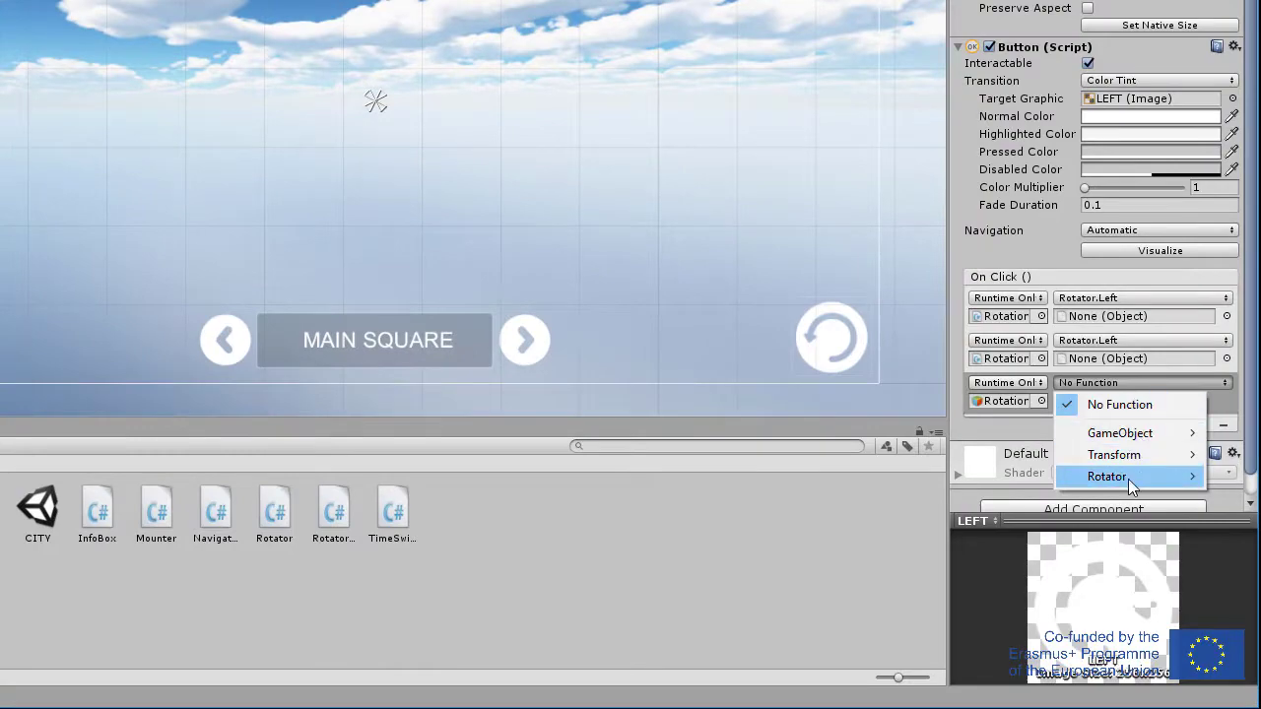
pyautogui.moveTo(1128, 476)
pyautogui.click(877, 369)
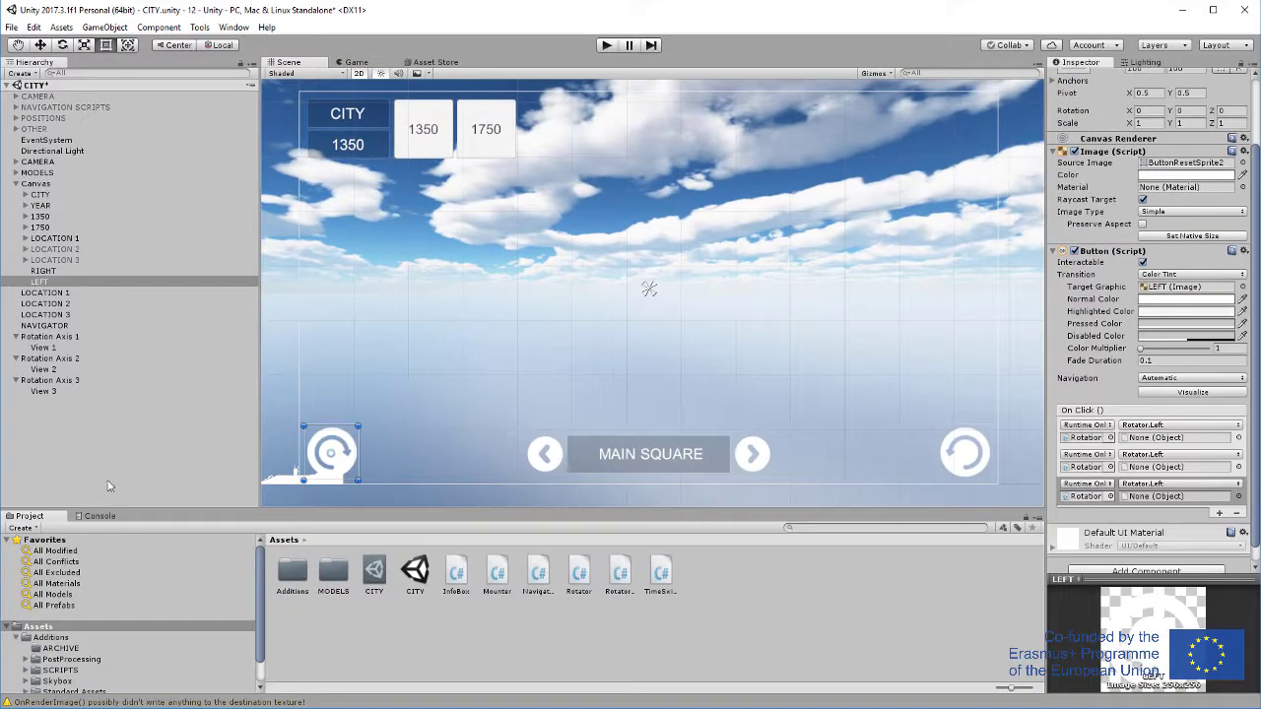
pyautogui.click(100, 475)
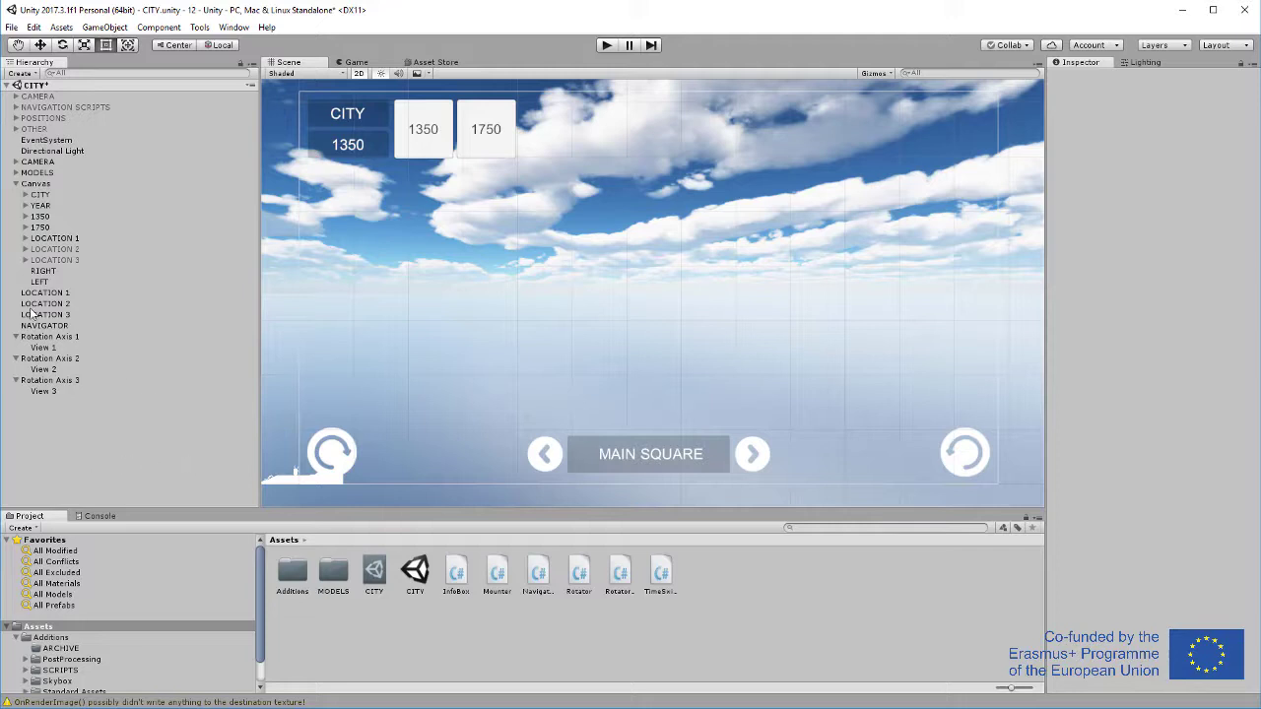
# Deactivate the scene-level LOCATION 1, LOCATION 2 and LOCATION 3 objects outside the Canvas.
pyautogui.click(55, 294)
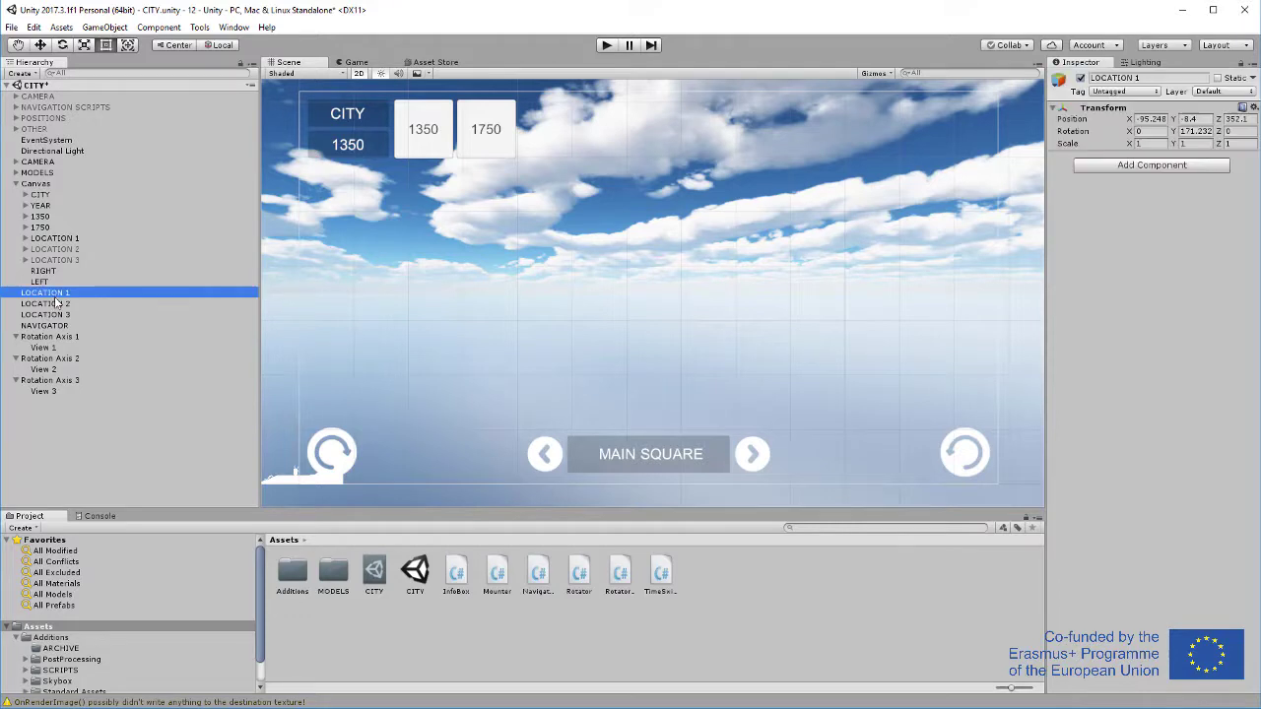
pyautogui.keyDown('shift'); pyautogui.click(53, 304); pyautogui.keyUp('shift')
pyautogui.keyDown('shift'); pyautogui.click(54, 313); pyautogui.keyUp('shift')
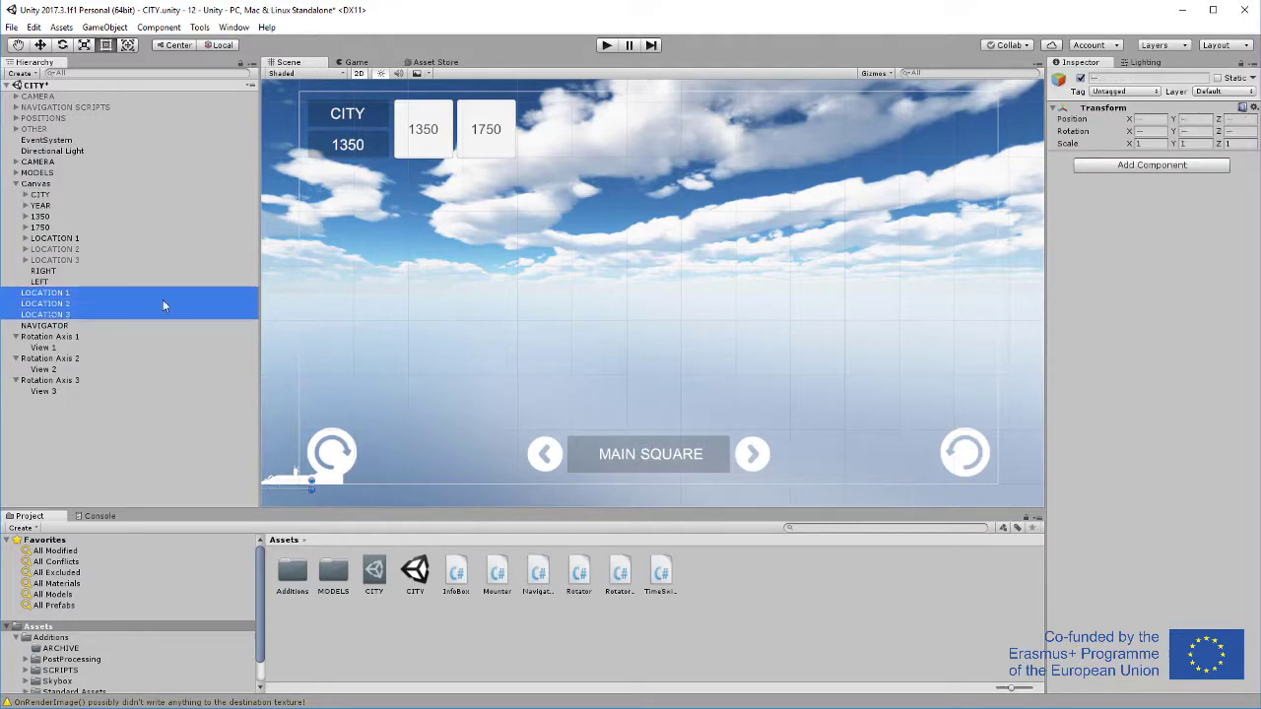
pyautogui.click(1081, 79)
pyautogui.click(177, 439)
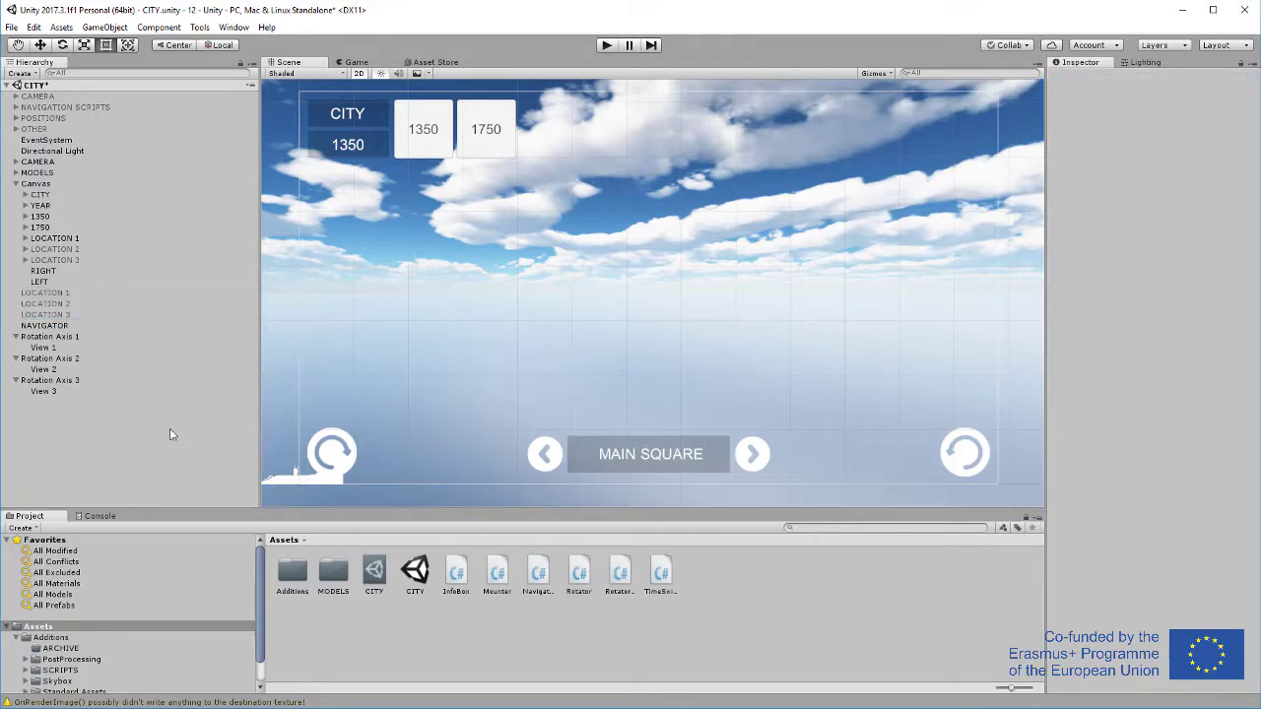
# Expand the Canvas's three LOCATION groups and set LOCATION 1's NEXT button to mount View 2 through Mounter.setMount.
pyautogui.click(25, 238)
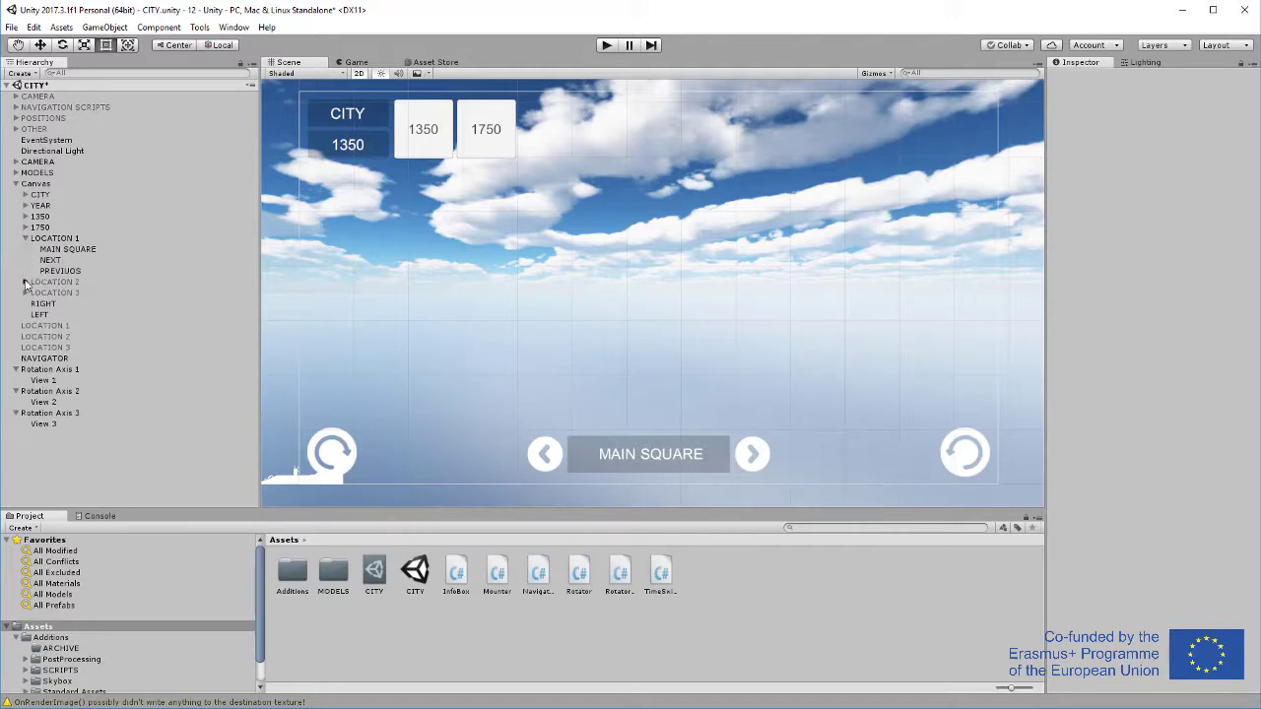
pyautogui.click(25, 282)
pyautogui.click(25, 325)
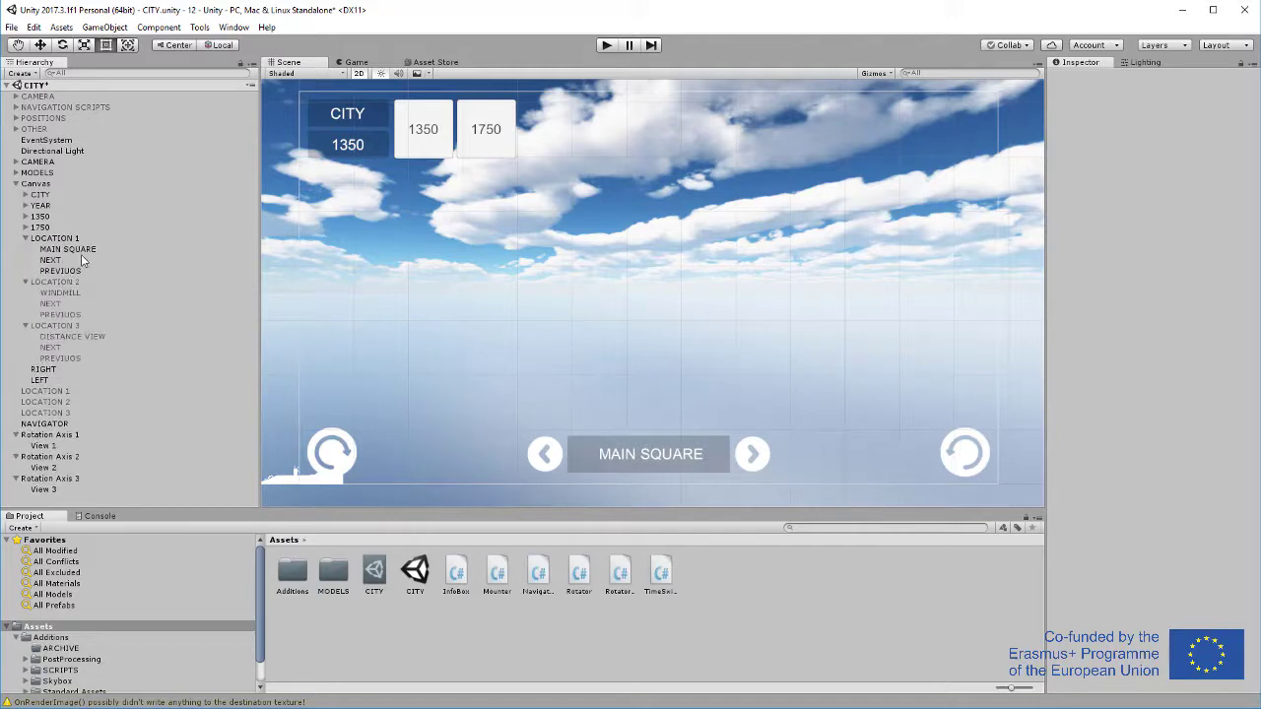
pyautogui.click(51, 260)
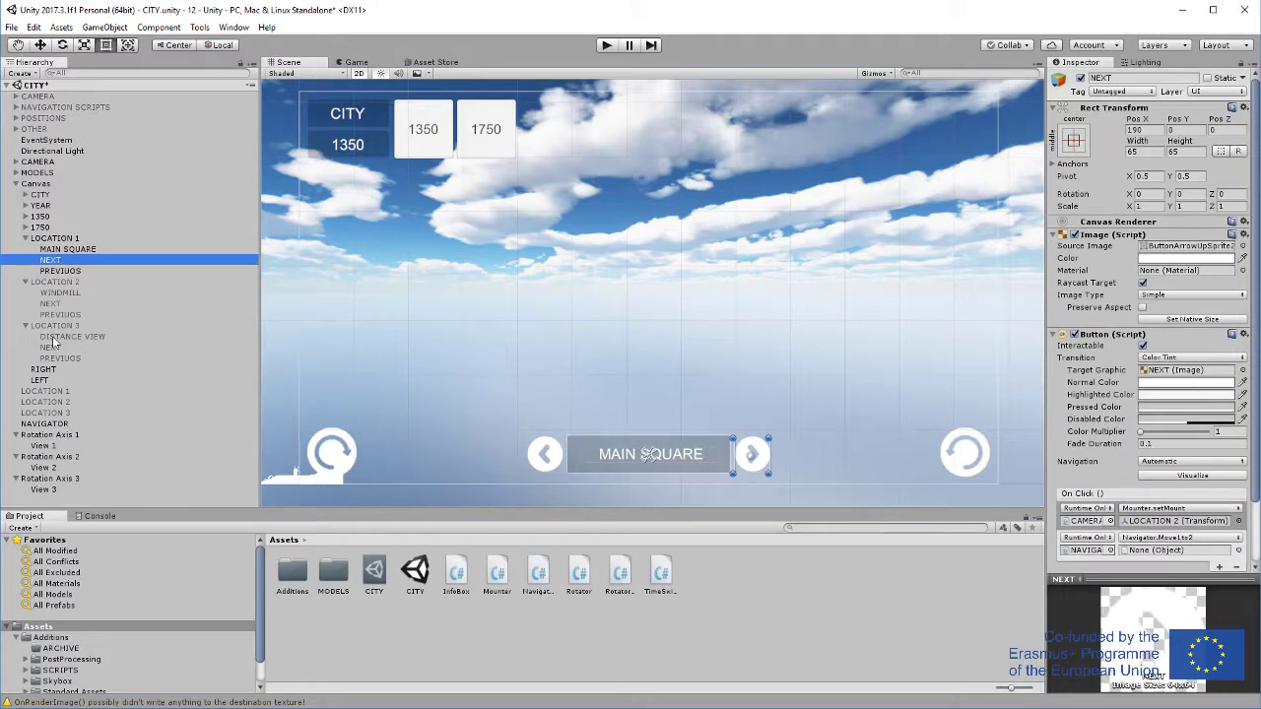
pyautogui.click(1059, 503)
pyautogui.moveTo(1059, 503); pyautogui.dragTo(1162, 520)
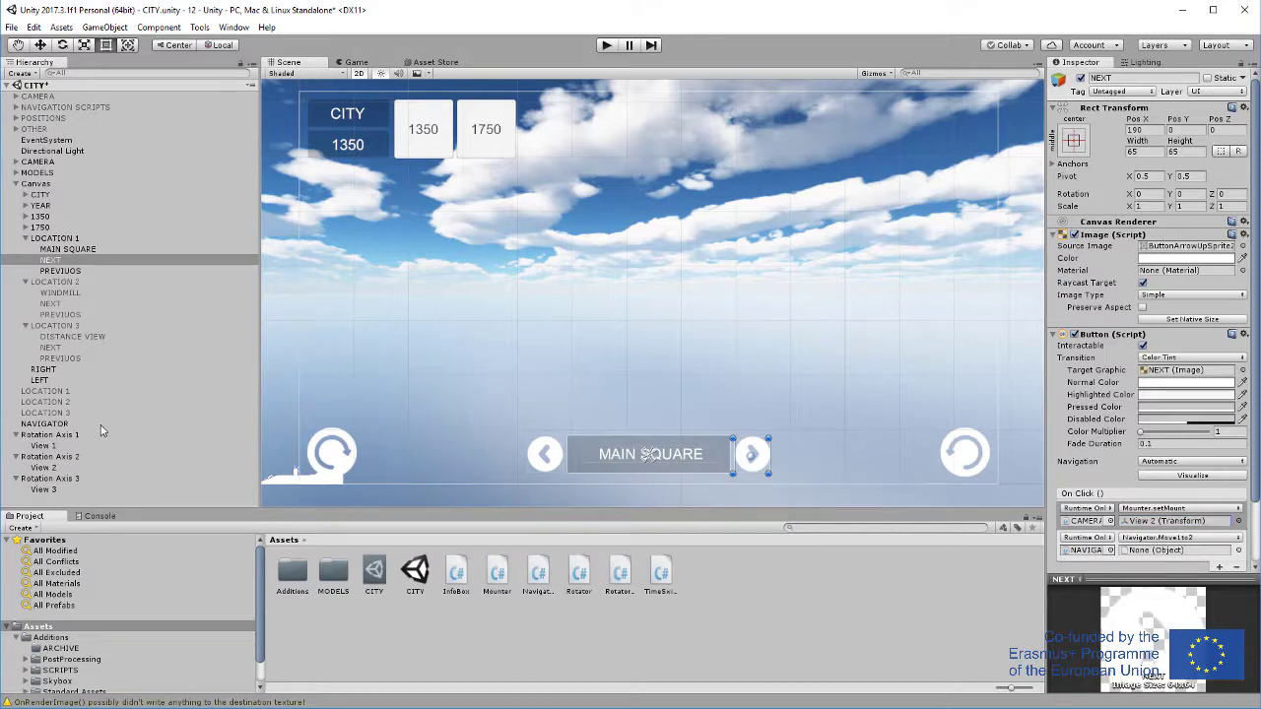
# Set View 3 as the Mounter.setMount target of LOCATION 1's PREVIUOS button.
pyautogui.click(61, 271)
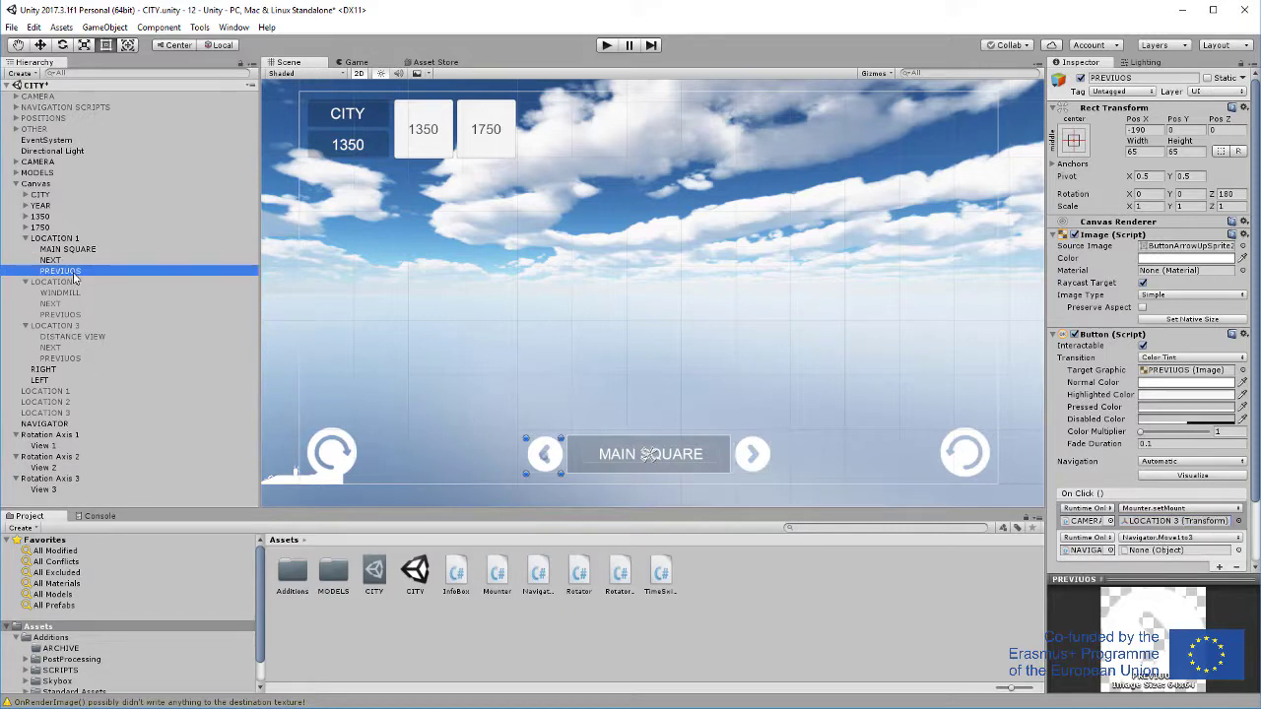
pyautogui.click(1149, 515)
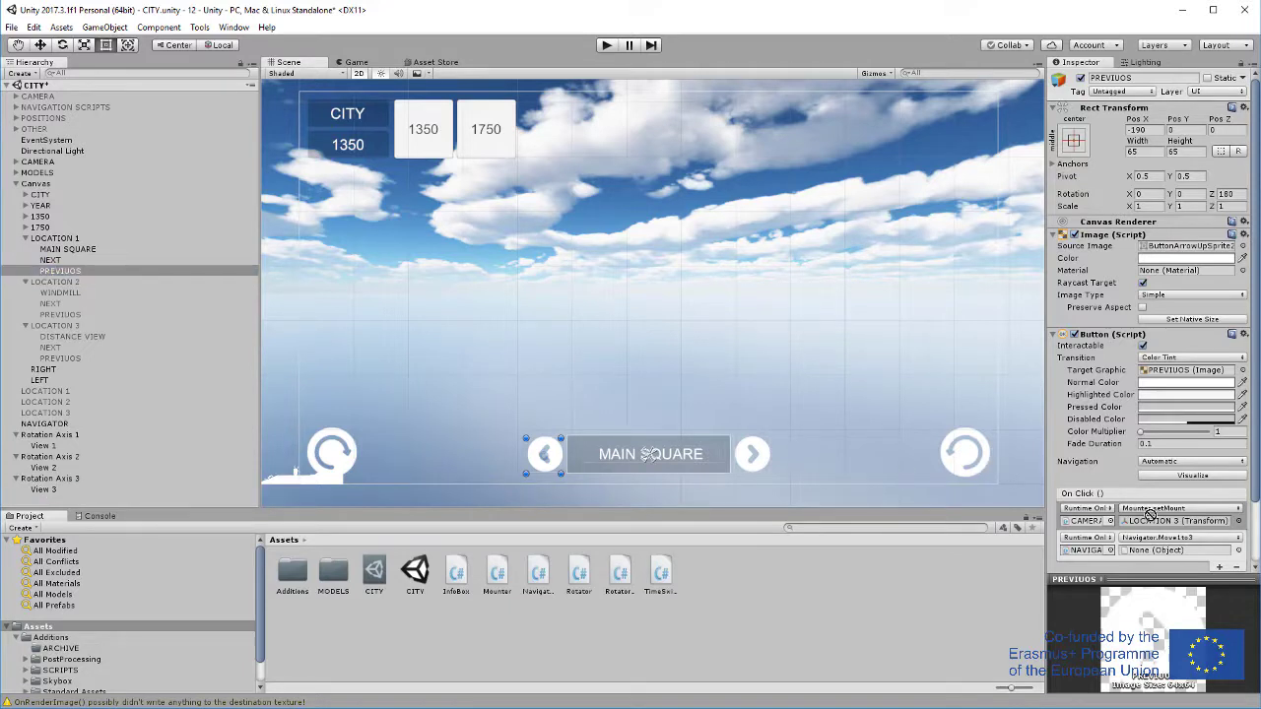
pyautogui.moveTo(1149, 516); pyautogui.dragTo(1162, 520)
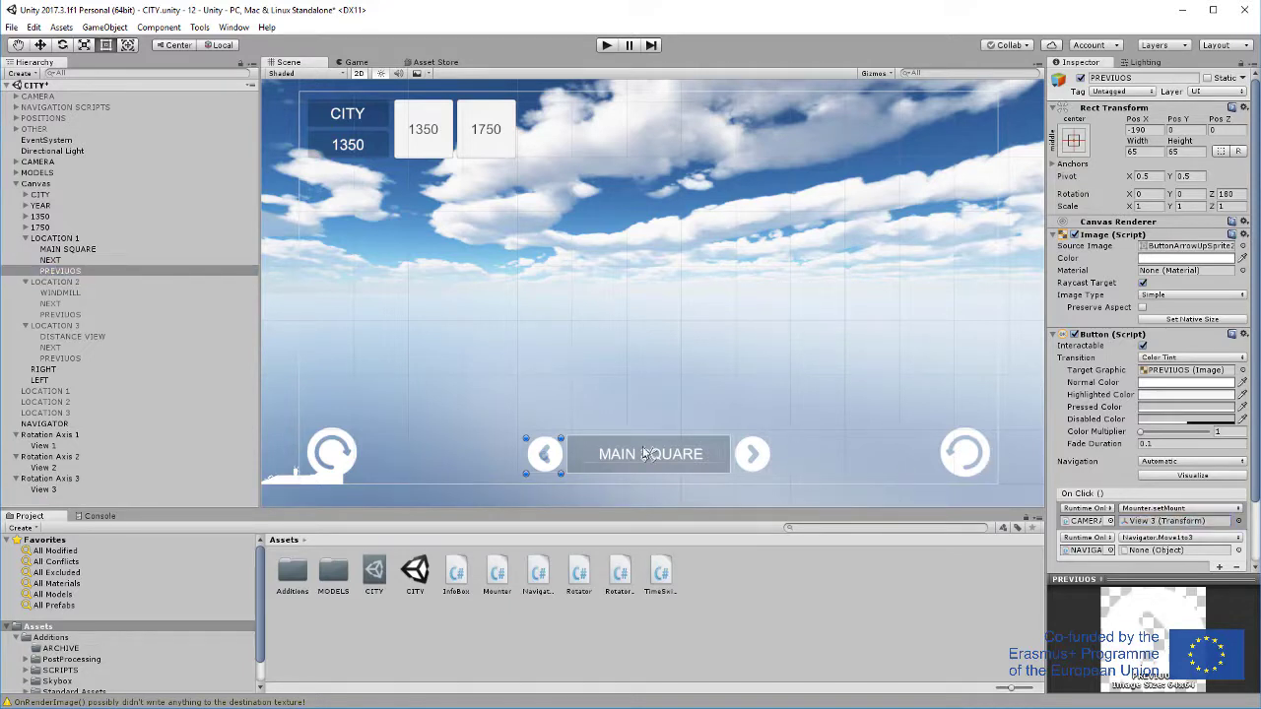
# Set LOCATION 2's Mounter.setMount targets to View 3 for the NEXT button and View 1 for the PREVIUOS button.
pyautogui.click(51, 304)
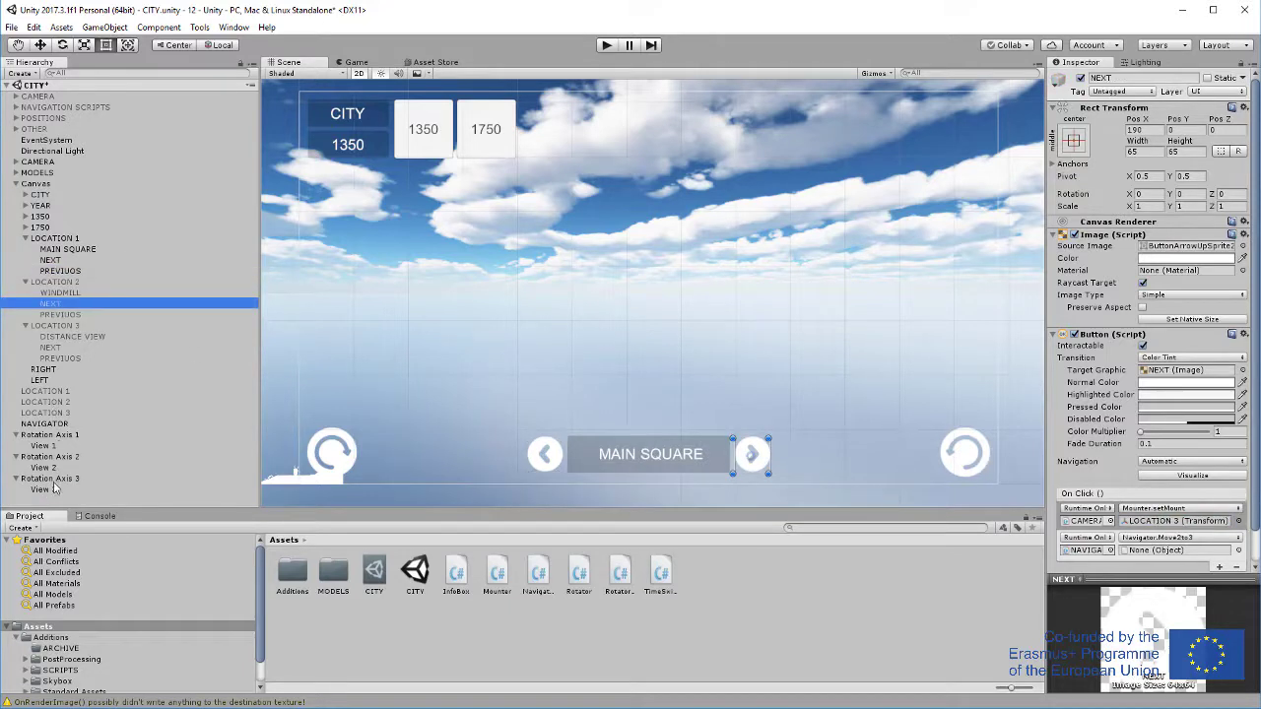
pyautogui.moveTo(49, 490); pyautogui.dragTo(1130, 525)
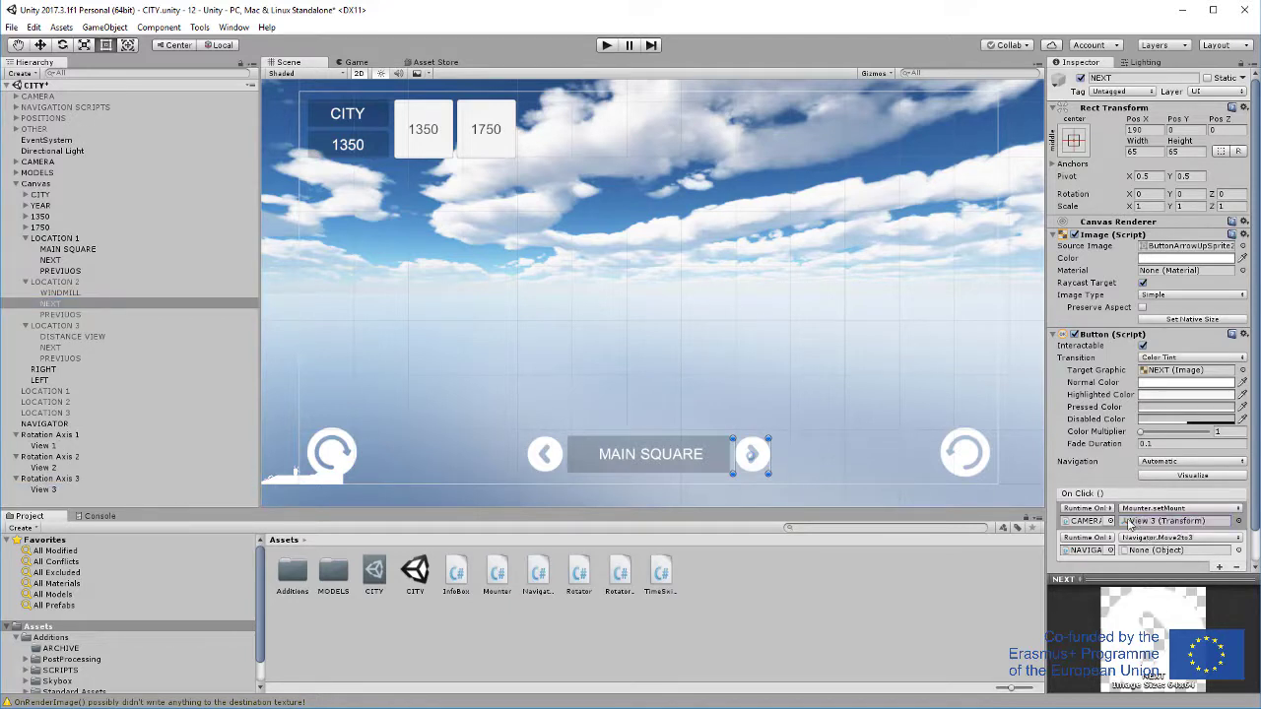
pyautogui.click(58, 314)
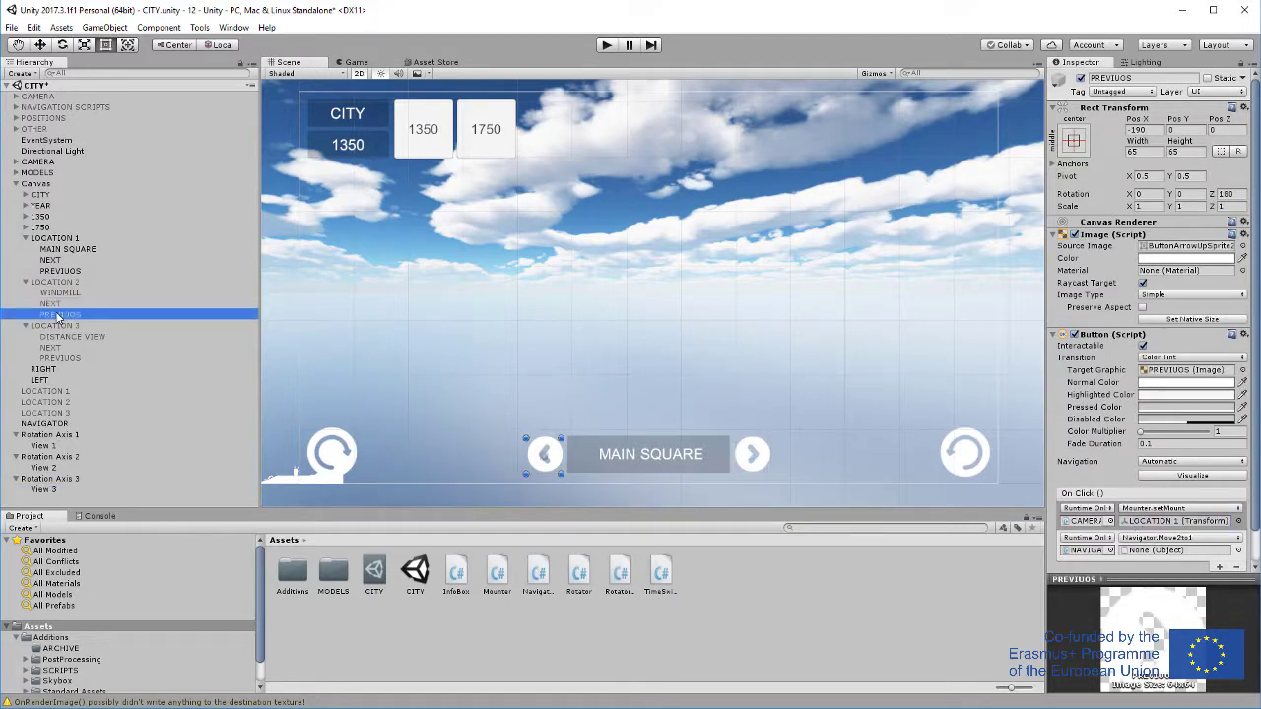
pyautogui.moveTo(62, 442); pyautogui.dragTo(1154, 527)
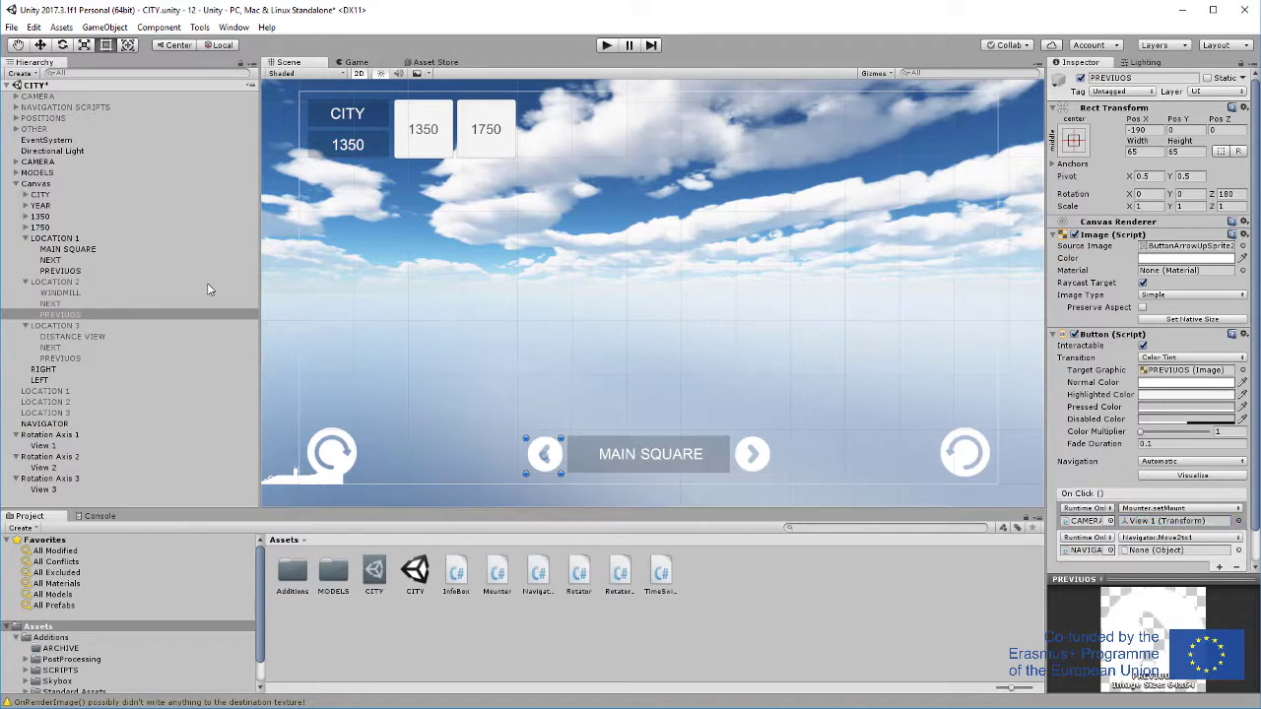
# Set LOCATION 3's Mounter.setMount targets to View 1 for the NEXT button and View 2 for the PREVIUOS button.
pyautogui.click(51, 348)
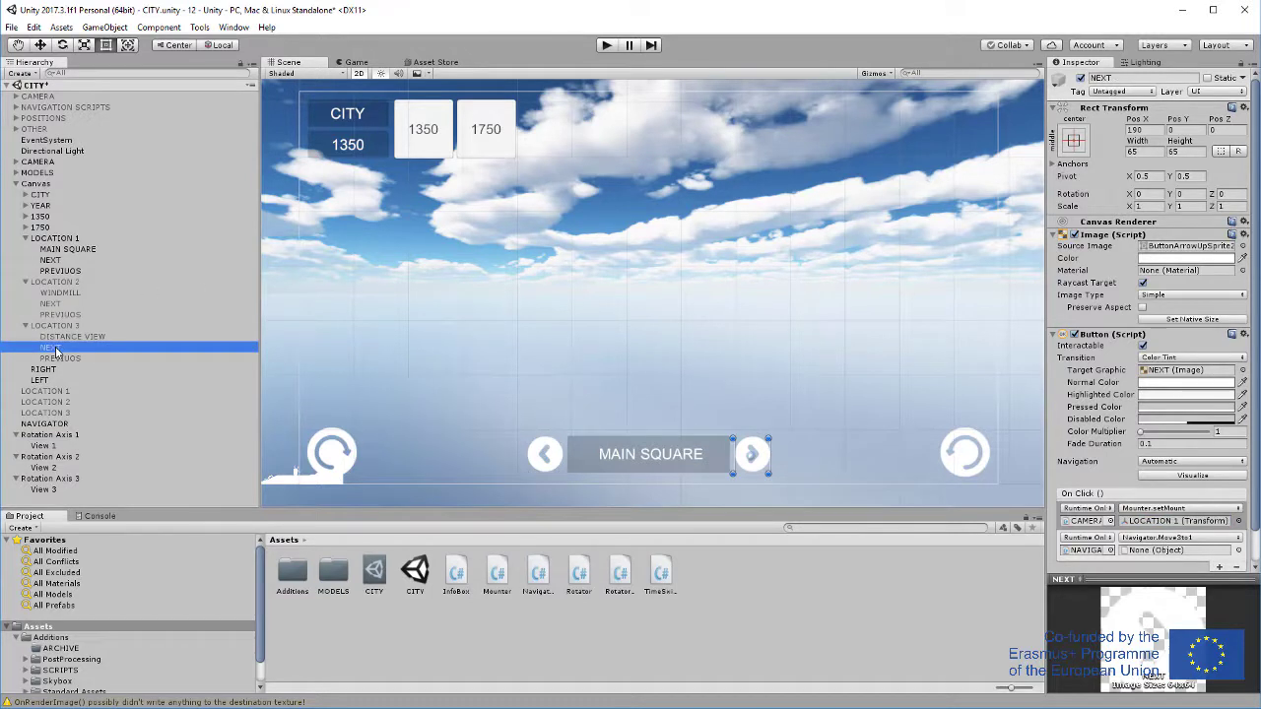
pyautogui.moveTo(57, 456); pyautogui.dragTo(1146, 529)
pyautogui.click(52, 360)
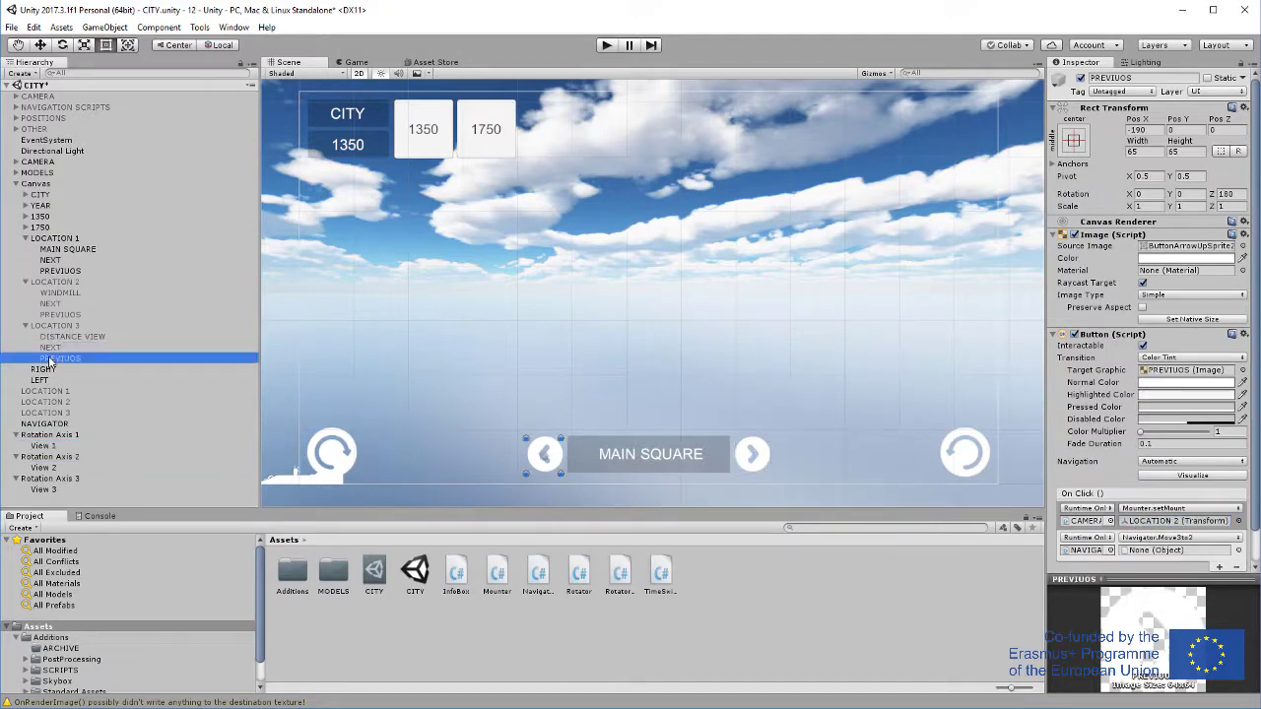
pyautogui.moveTo(49, 467); pyautogui.dragTo(1158, 526)
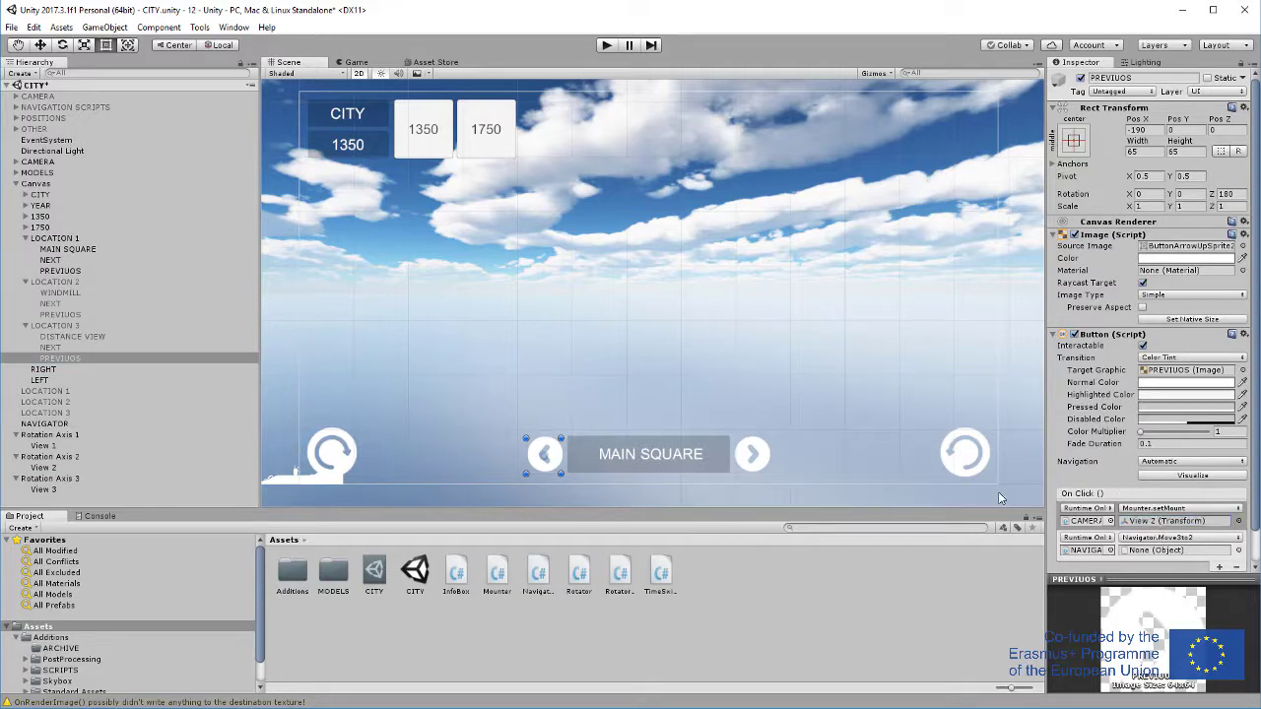
# Collapse the Canvas's LOCATION 1, LOCATION 2 and LOCATION 3 groups in the hierarchy and clear the selection.
pyautogui.click(26, 239)
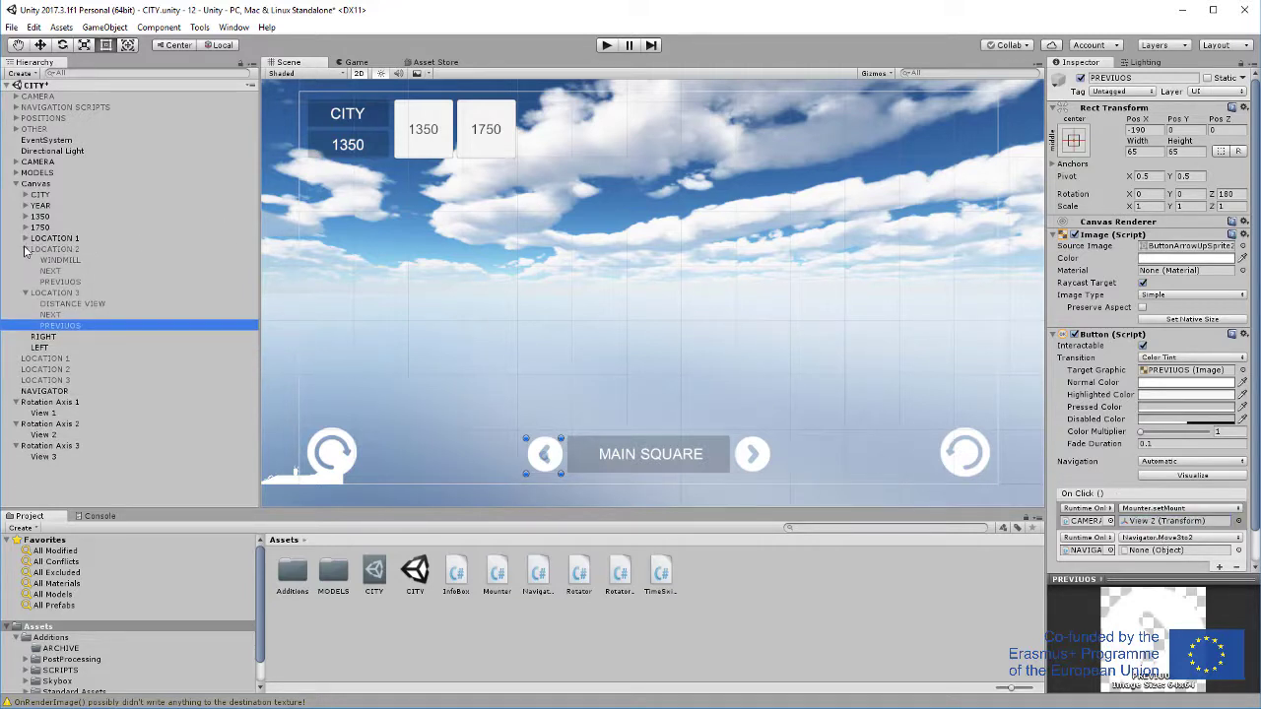
pyautogui.click(25, 251)
pyautogui.click(26, 260)
pyautogui.click(64, 406)
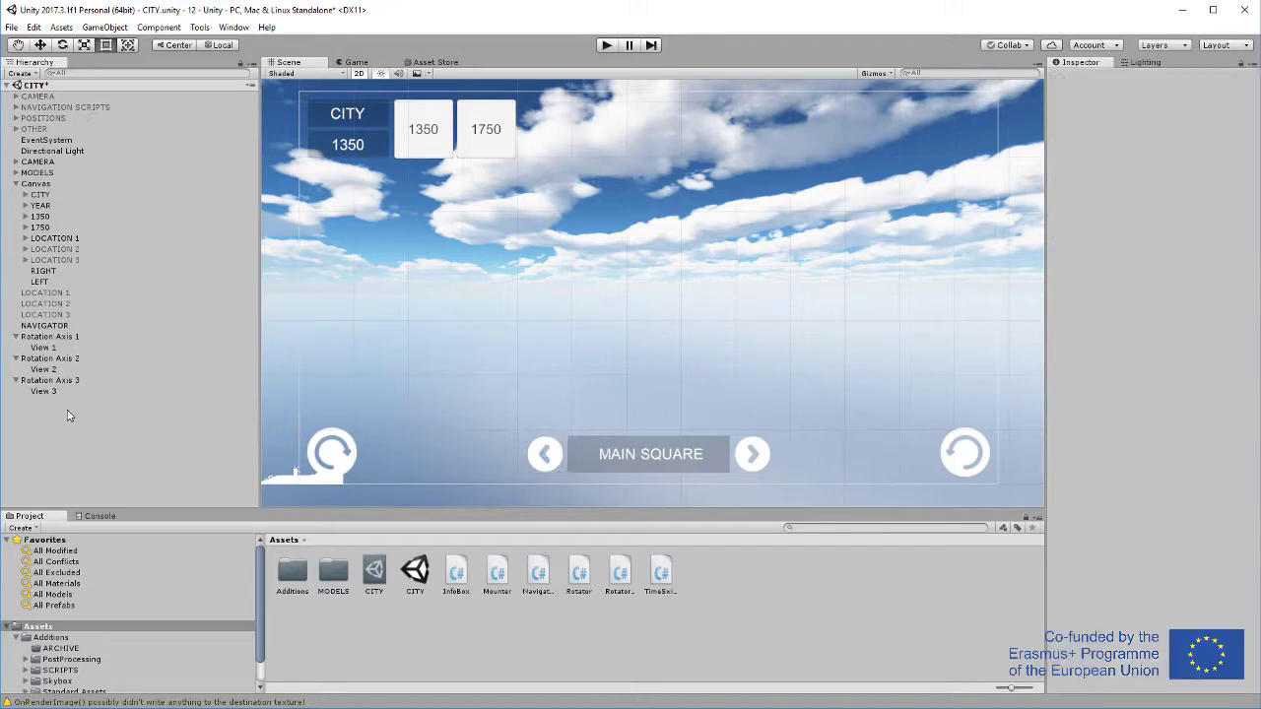
# Run the scene and test the camera rotation around the Main Square with the counterclockwise rotation control.
pyautogui.click(606, 46)
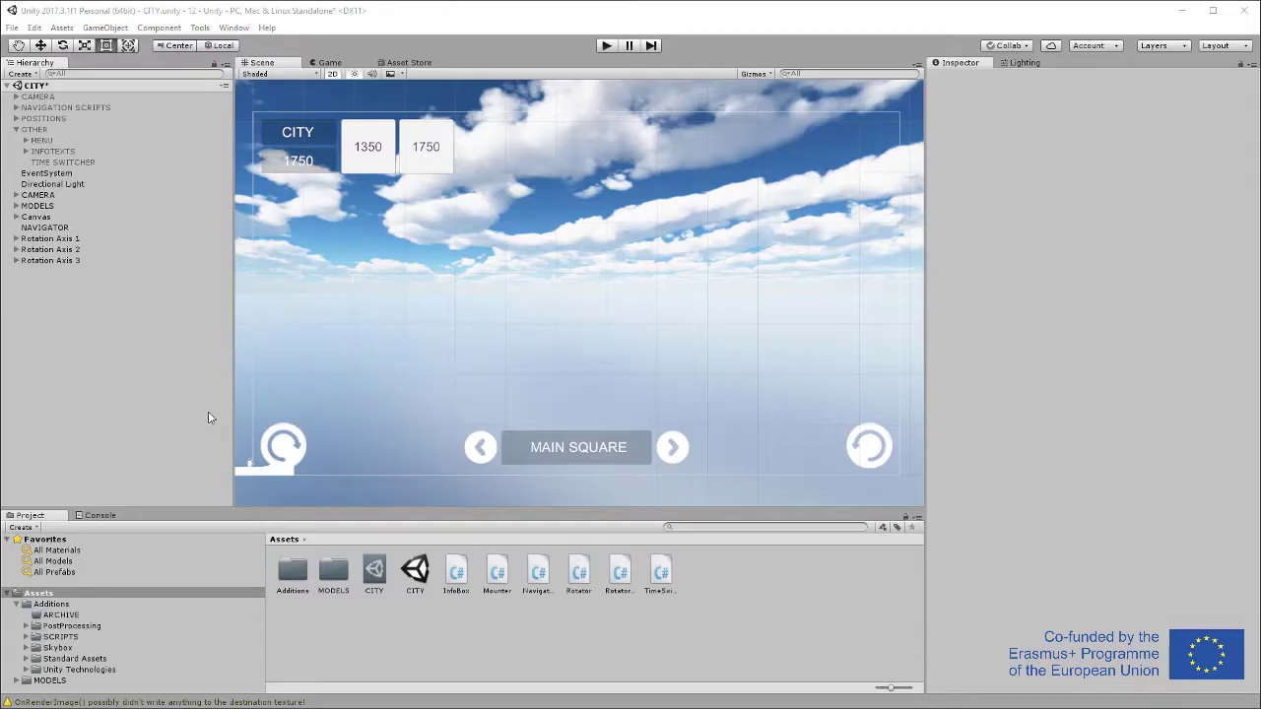
pyautogui.click(607, 46)
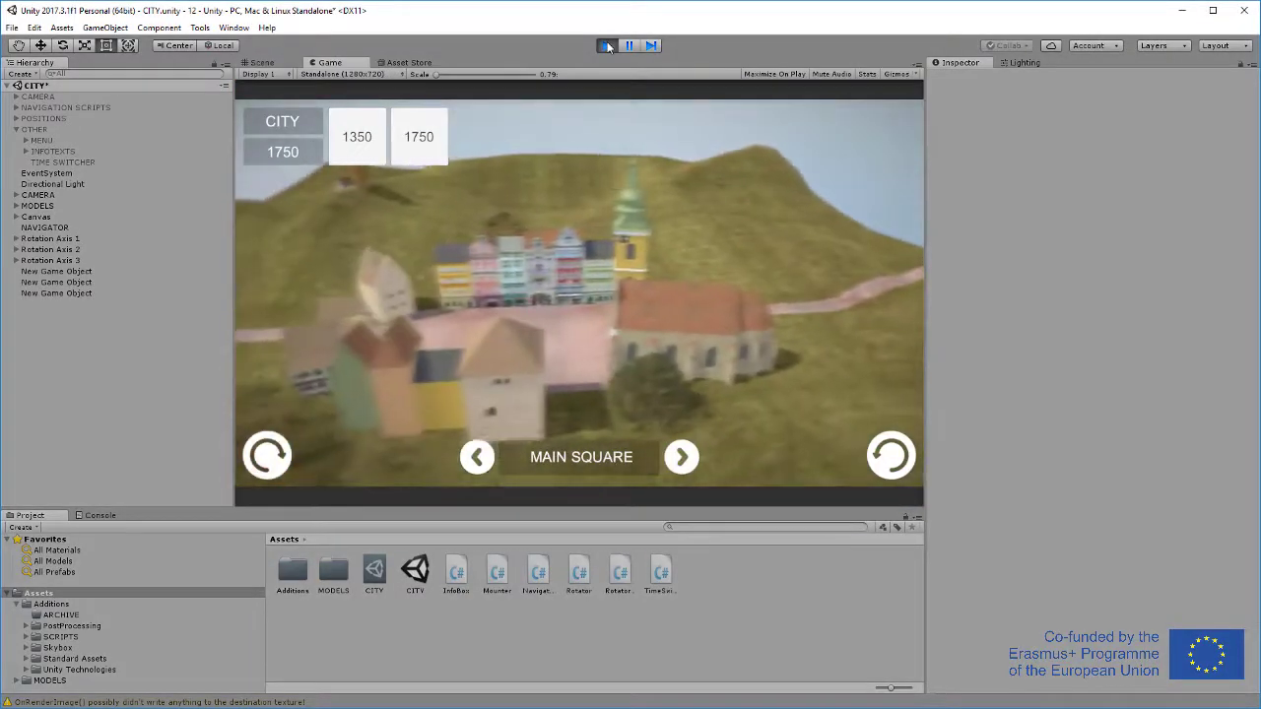
pyautogui.click(887, 455)
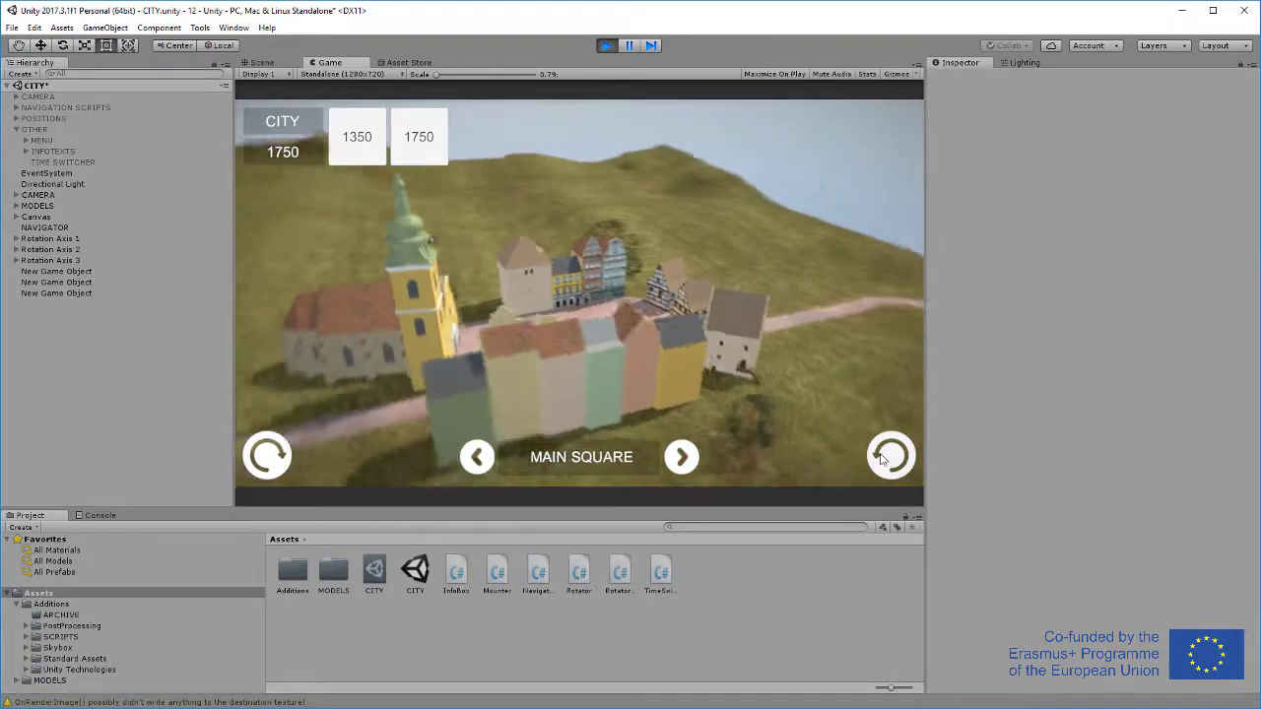
# Test the running scene's next and previous navigation by cycling both ways through Main Square, Windmill and Distance View.
pyautogui.click(679, 458)
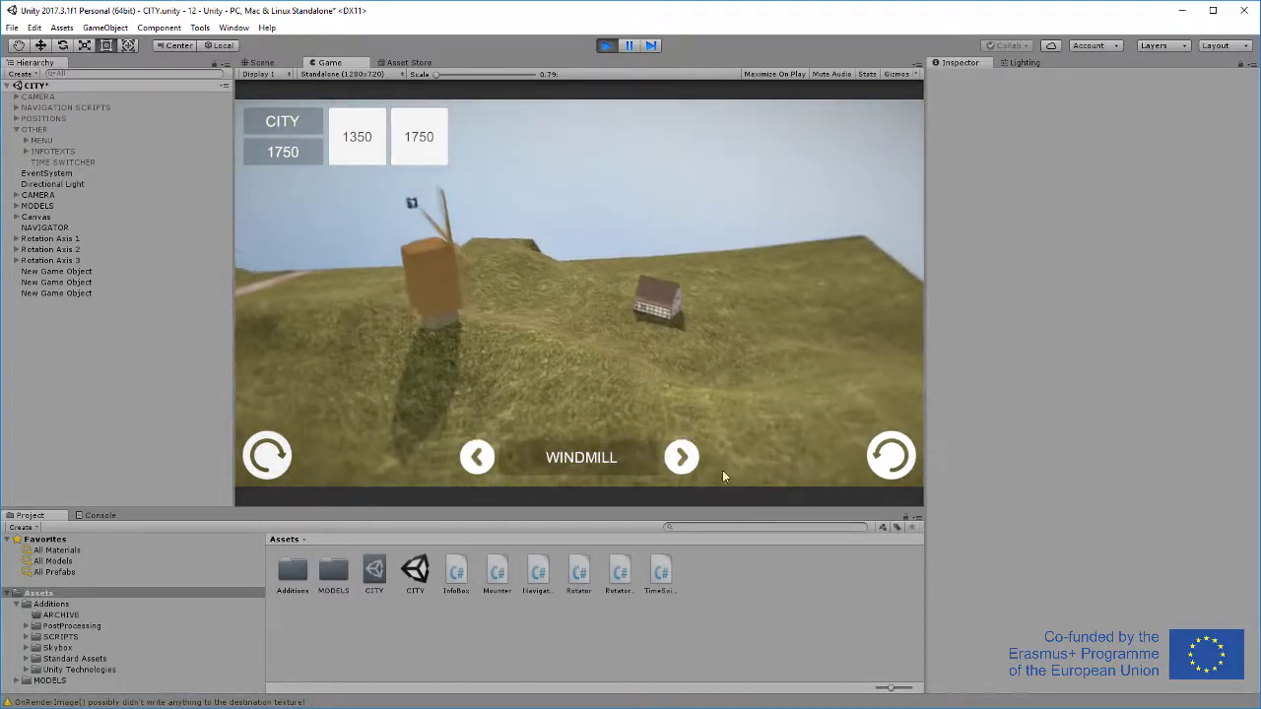
pyautogui.click(681, 458)
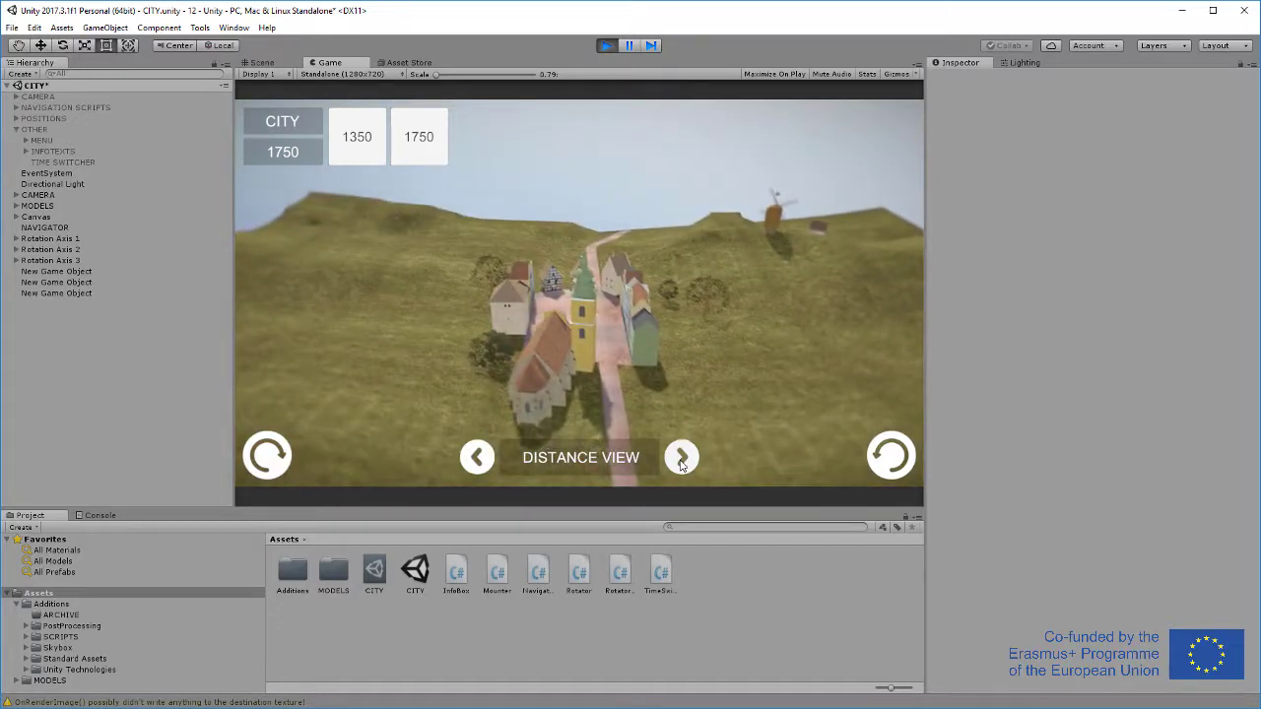
pyautogui.click(478, 457)
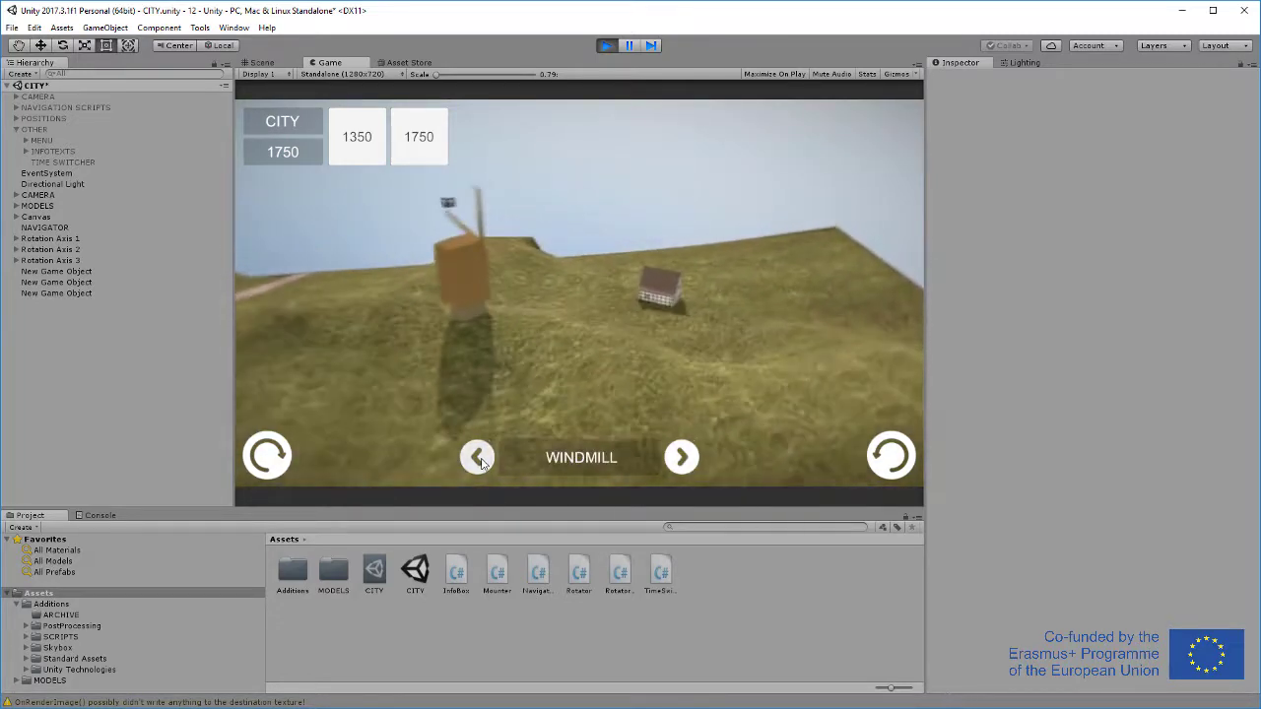
pyautogui.click(477, 457)
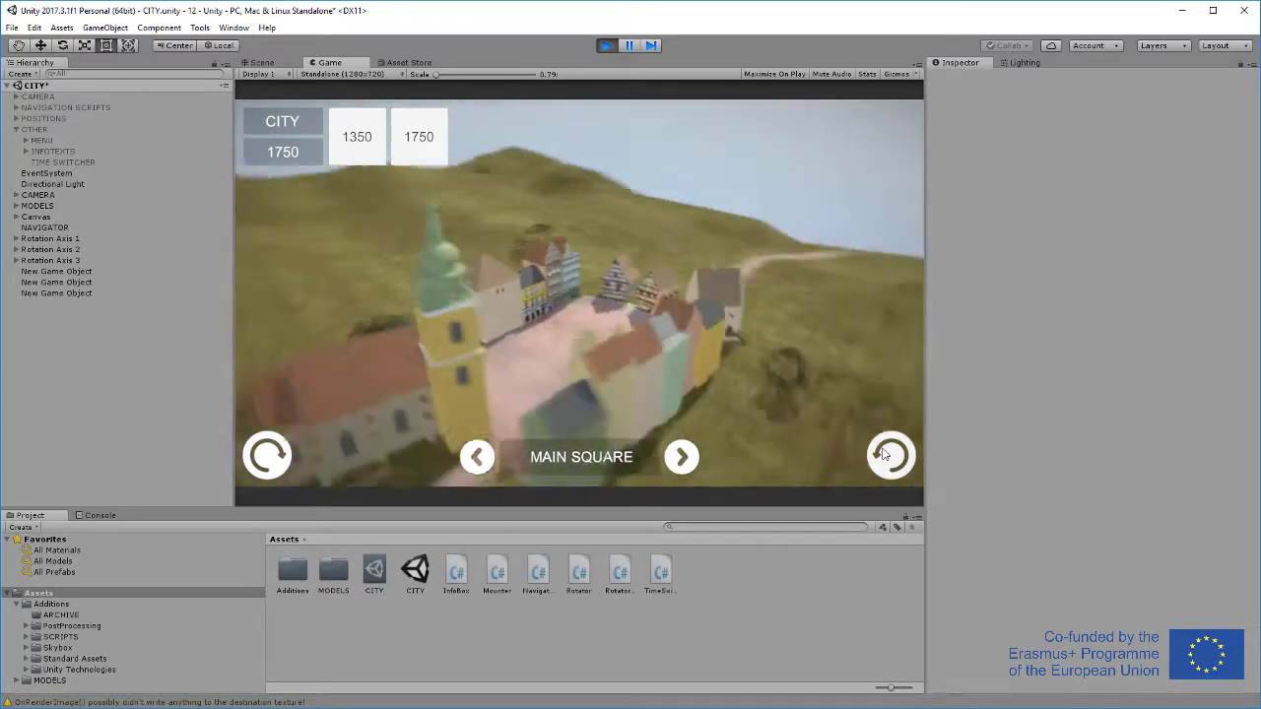
pyautogui.click(477, 457)
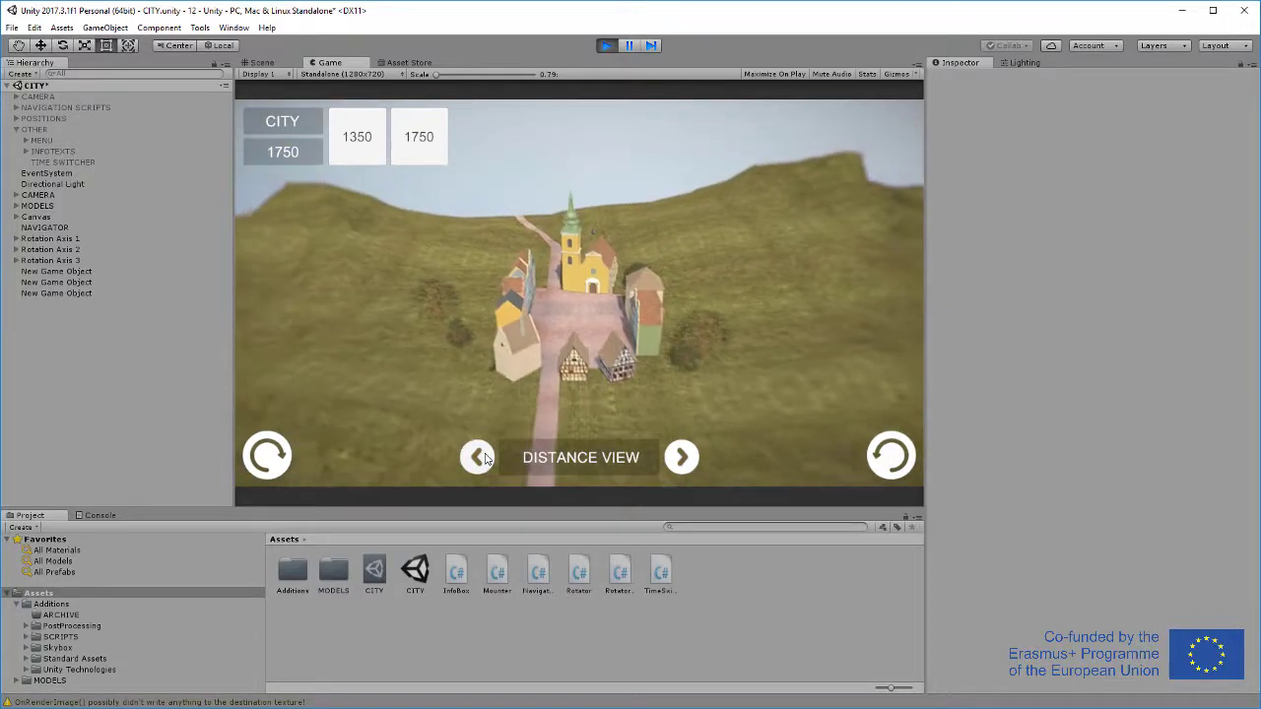
pyautogui.click(481, 458)
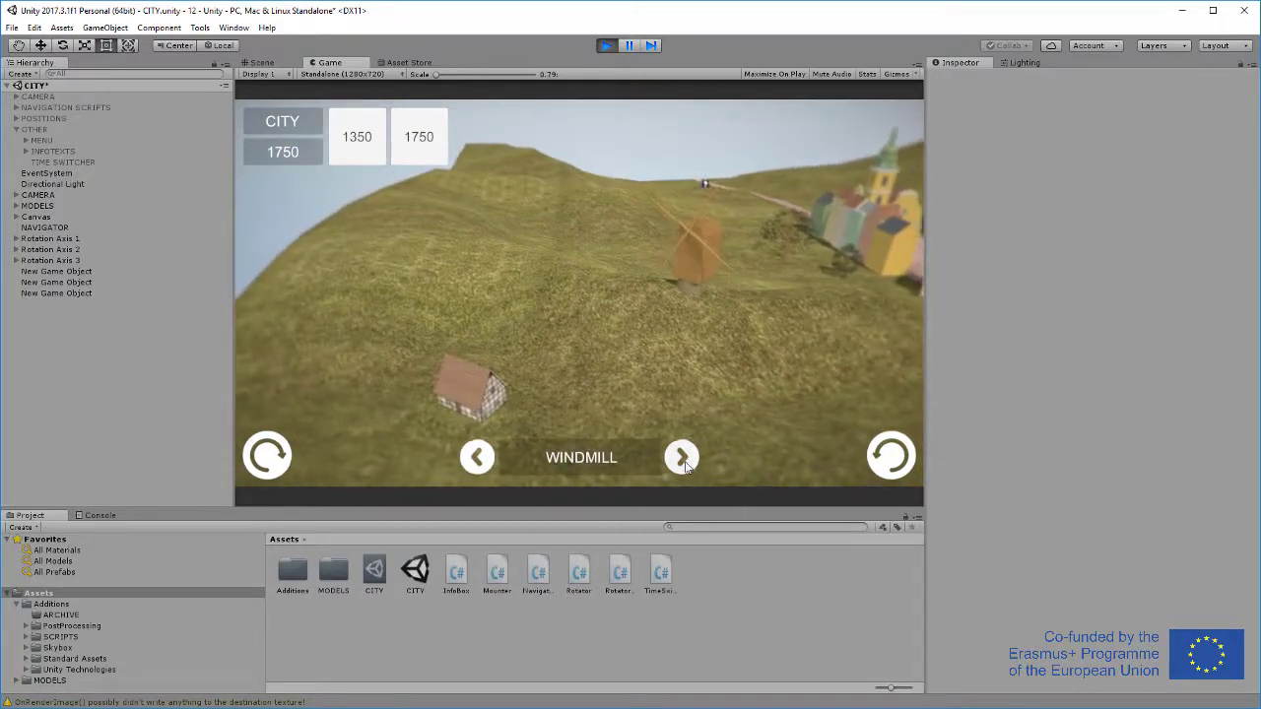
pyautogui.click(678, 458)
pyautogui.click(681, 459)
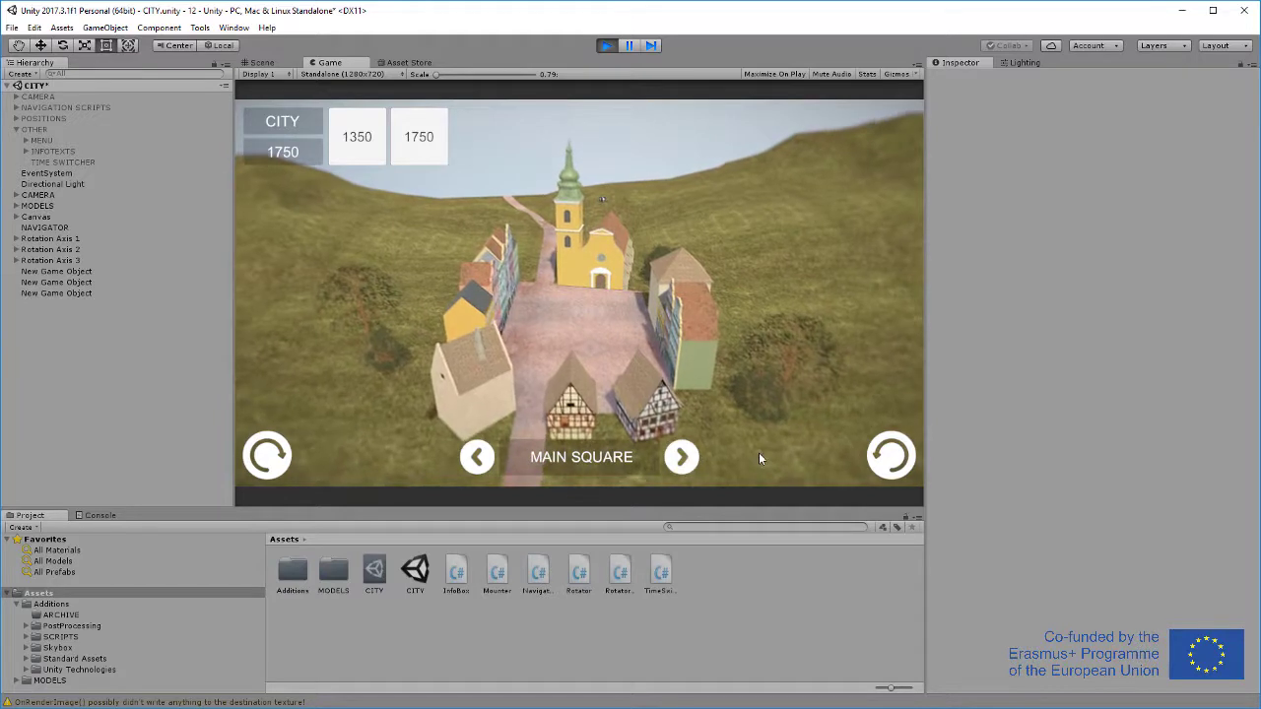